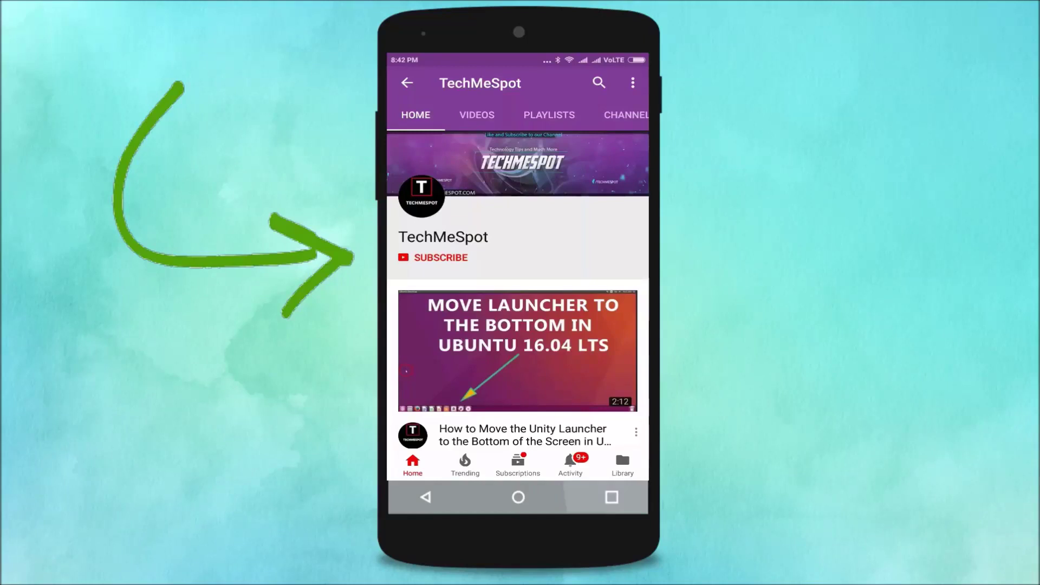
- Subscribe to the TechMeSpot channel and turn on its bell notifications for new videos
left_click(441, 257)
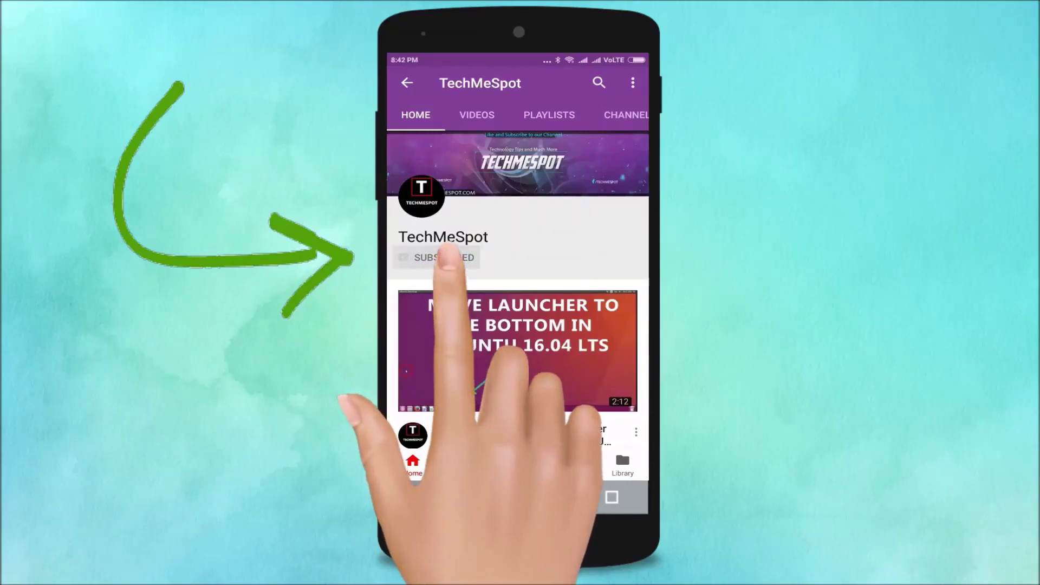
left_click(507, 259)
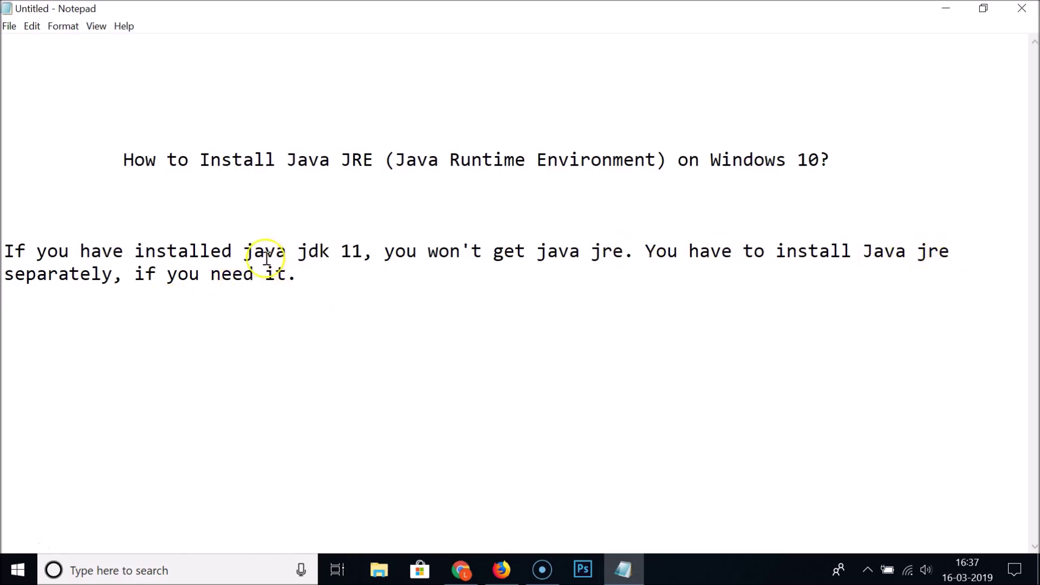
left_click_drag(244, 250, 358, 250)
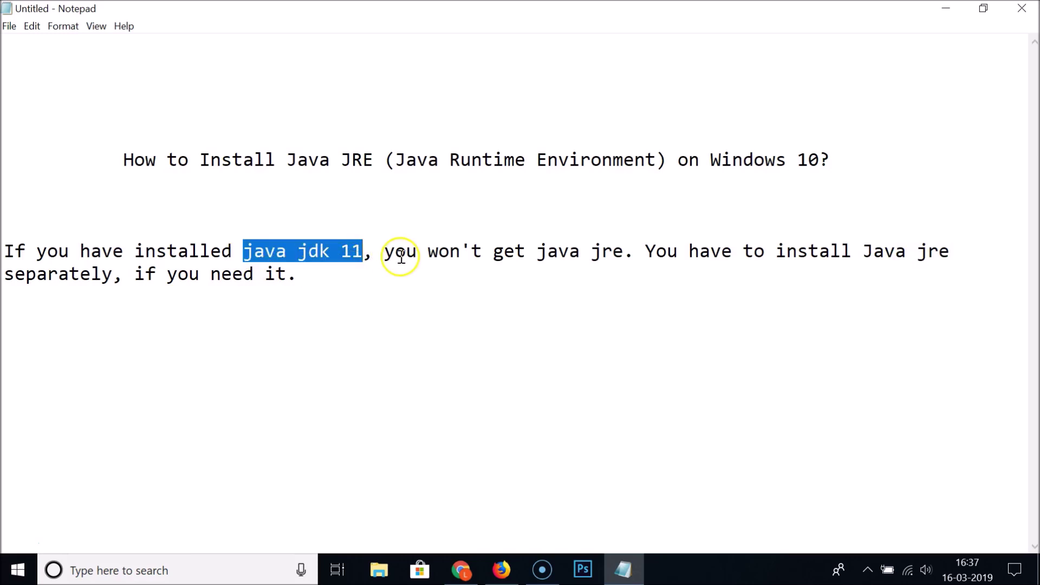
left_click(350, 252)
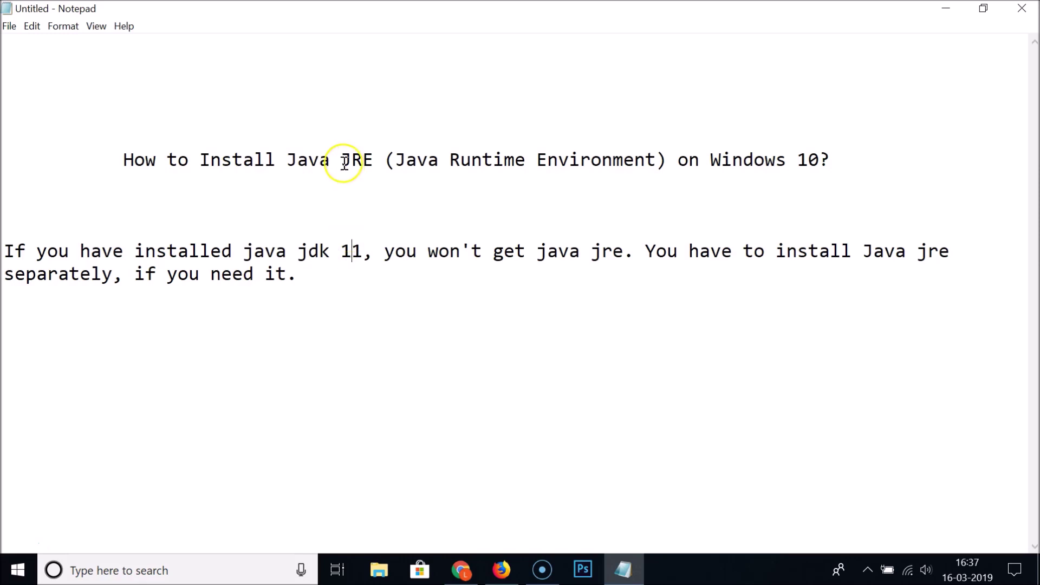
left_click(946, 9)
- Browse from This PC to C:\Program Files\Java, which holds only jdk-11.0.2
double_click(34, 329)
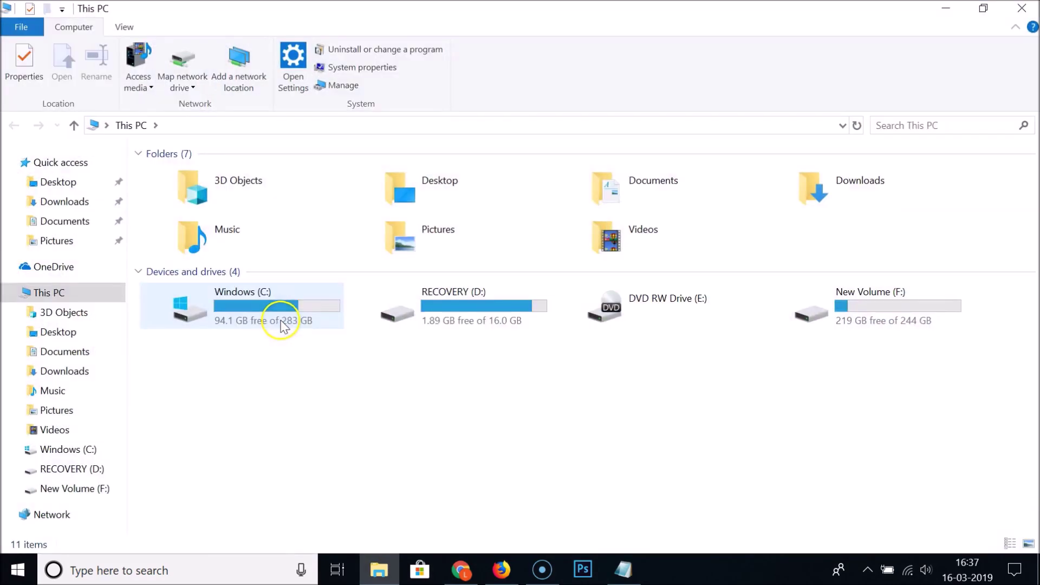
double_click(279, 321)
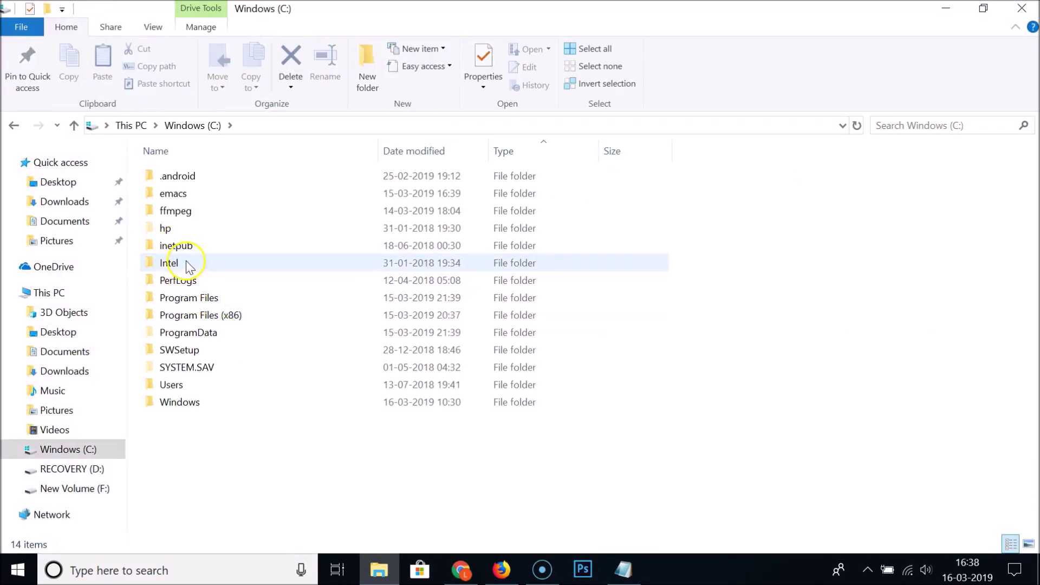
double_click(191, 297)
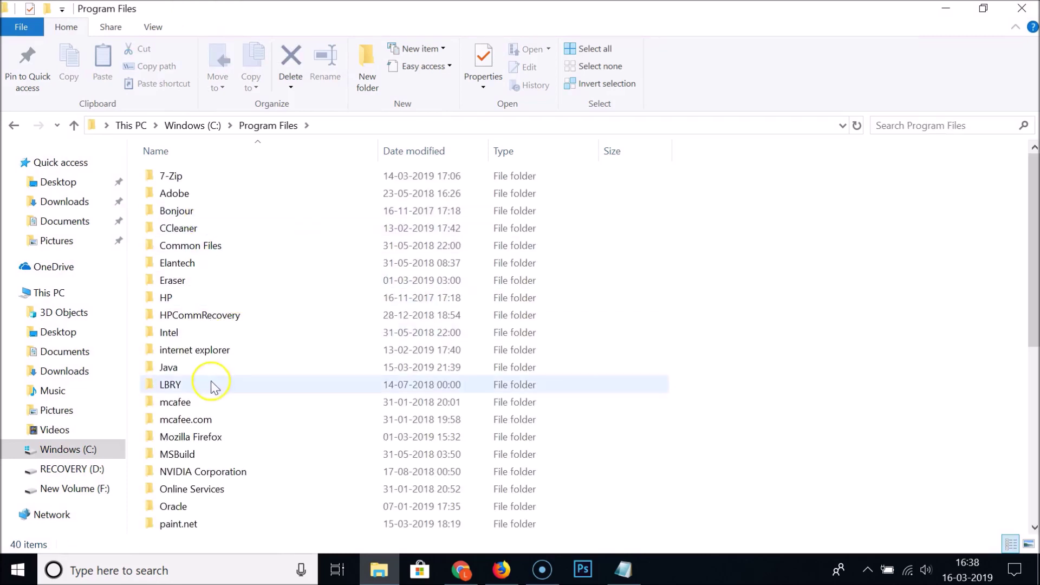
double_click(191, 367)
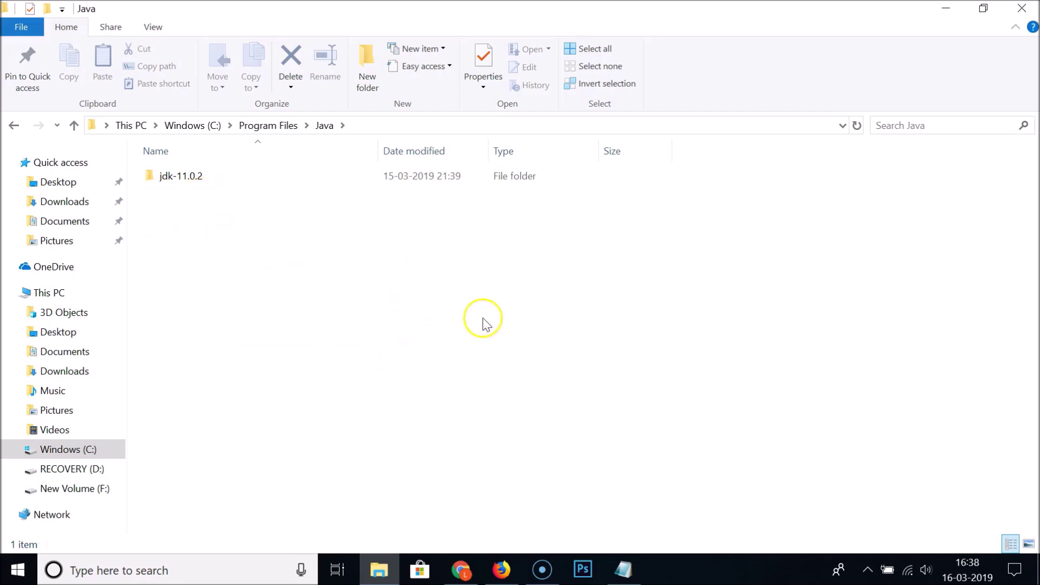
left_click(621, 566)
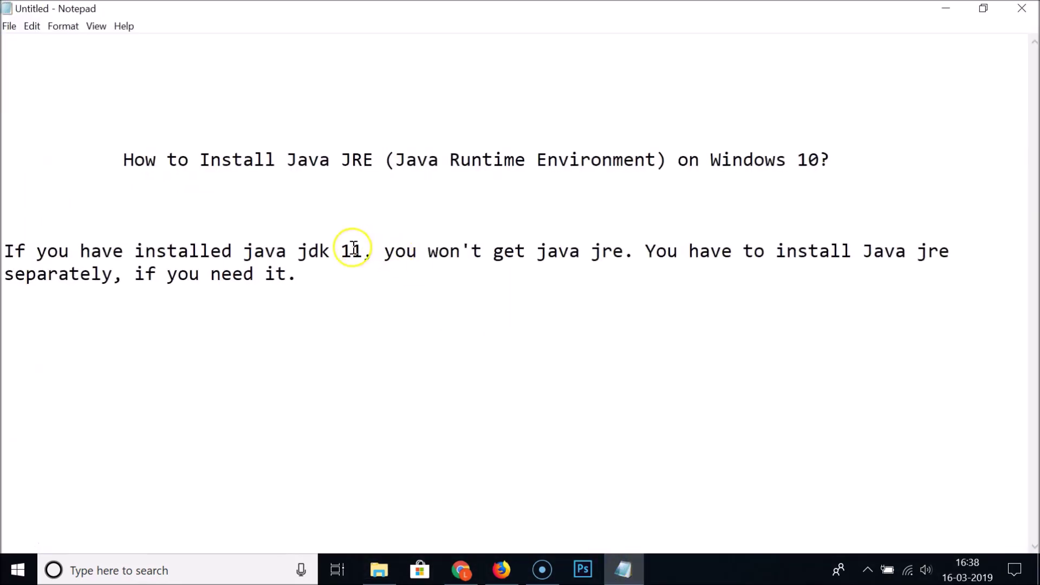
left_click_drag(244, 252, 359, 253)
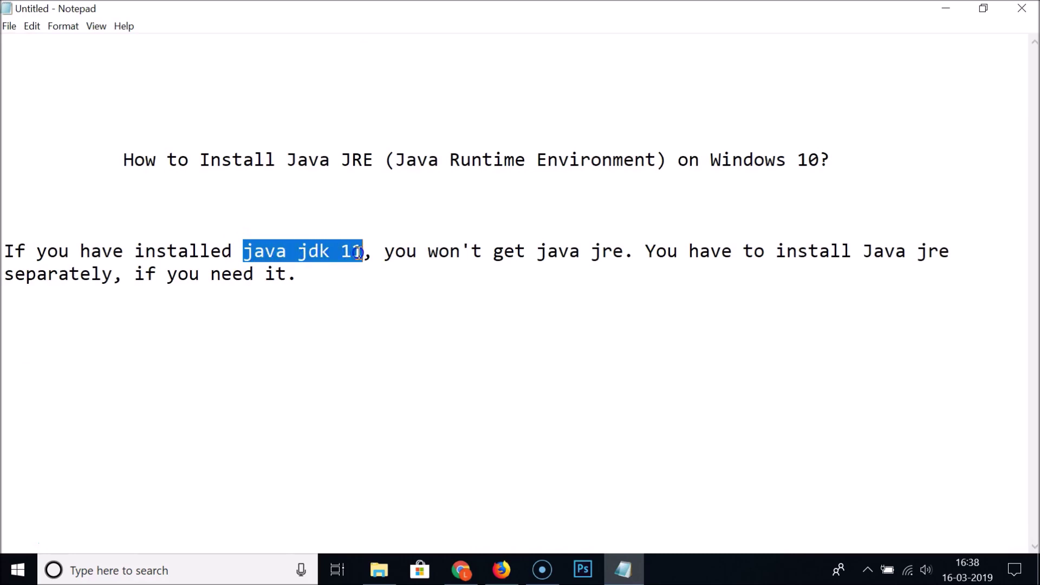
left_click(363, 275)
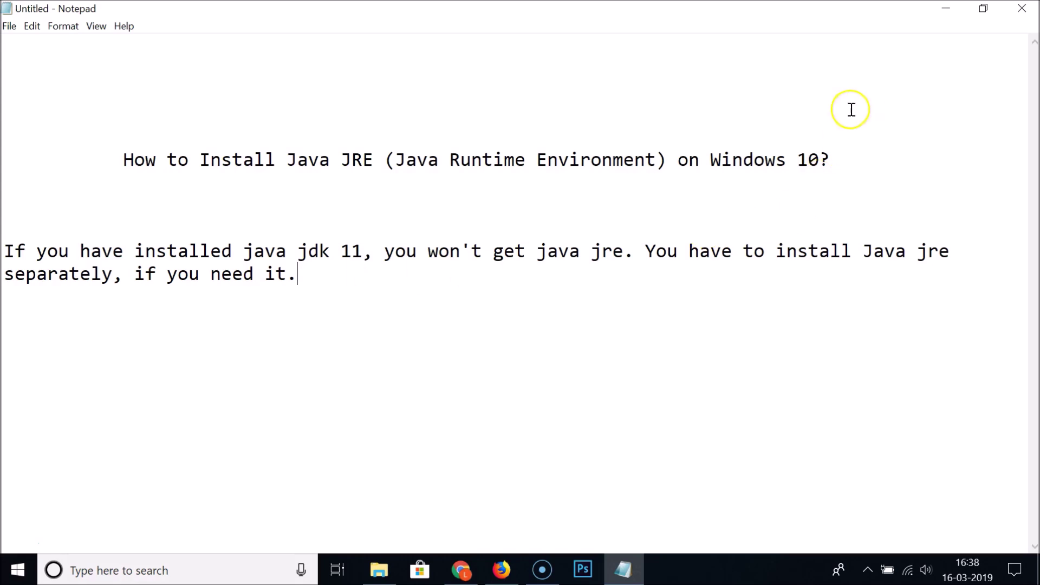
left_click_drag(288, 161, 367, 163)
left_click(366, 243)
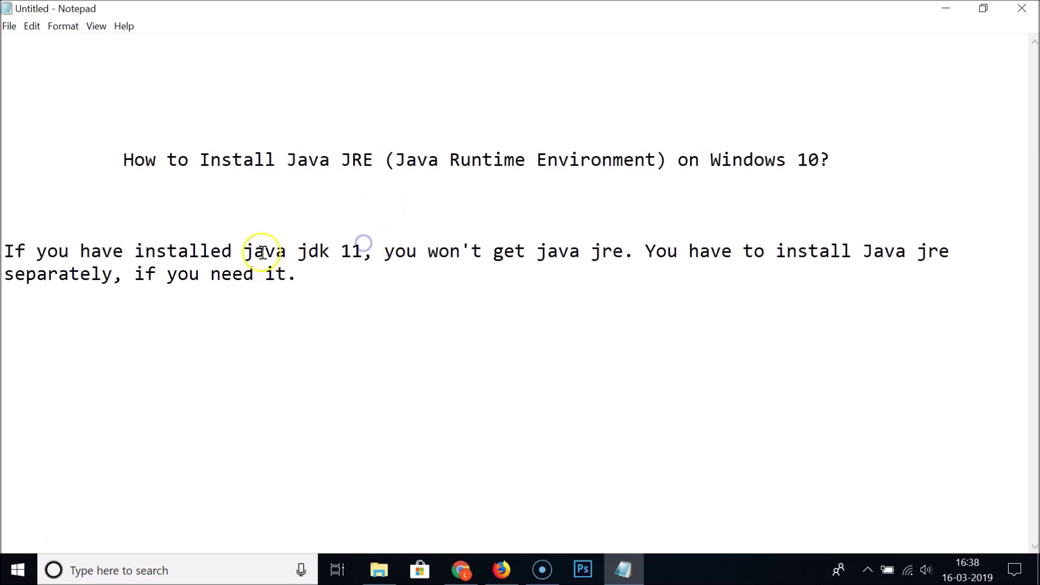
left_click_drag(243, 252, 328, 254)
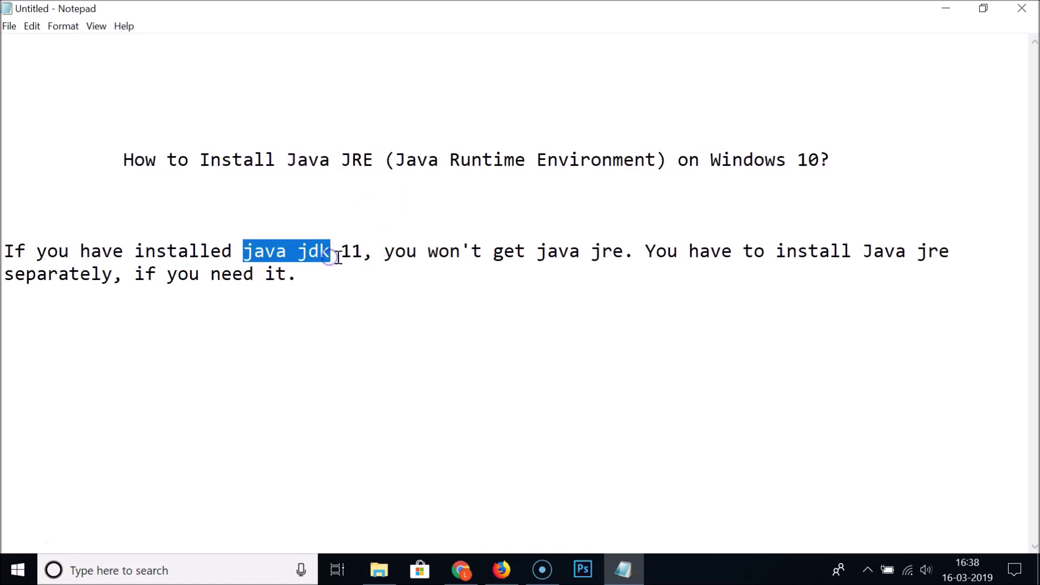
left_click(437, 239)
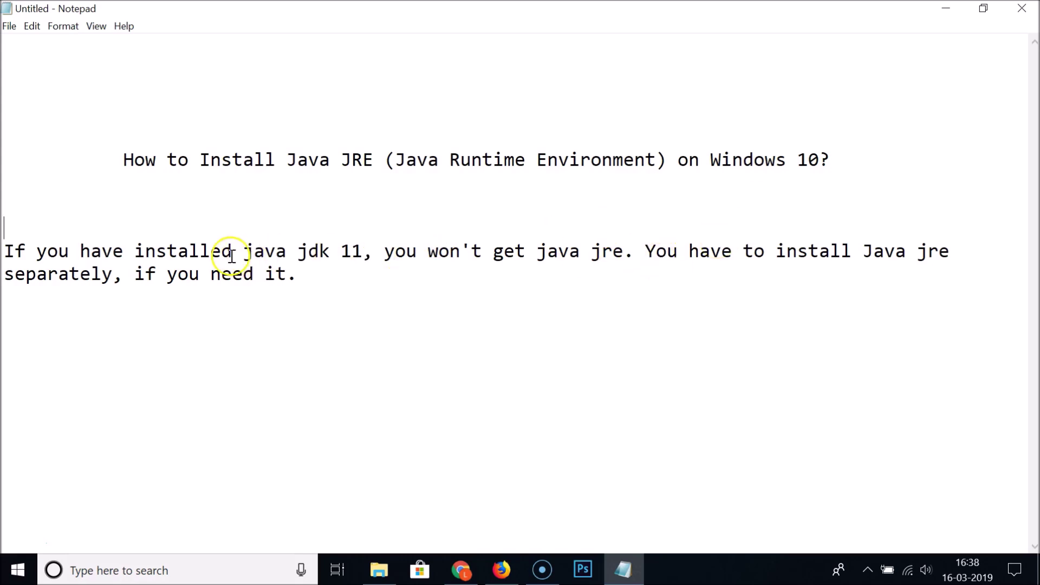
left_click_drag(242, 254, 356, 248)
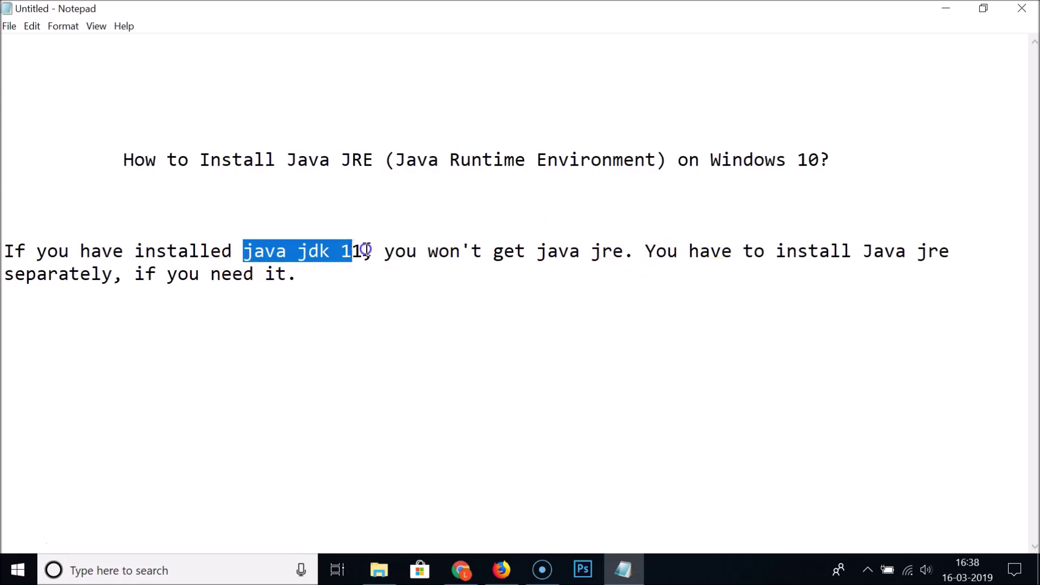
left_click(365, 249)
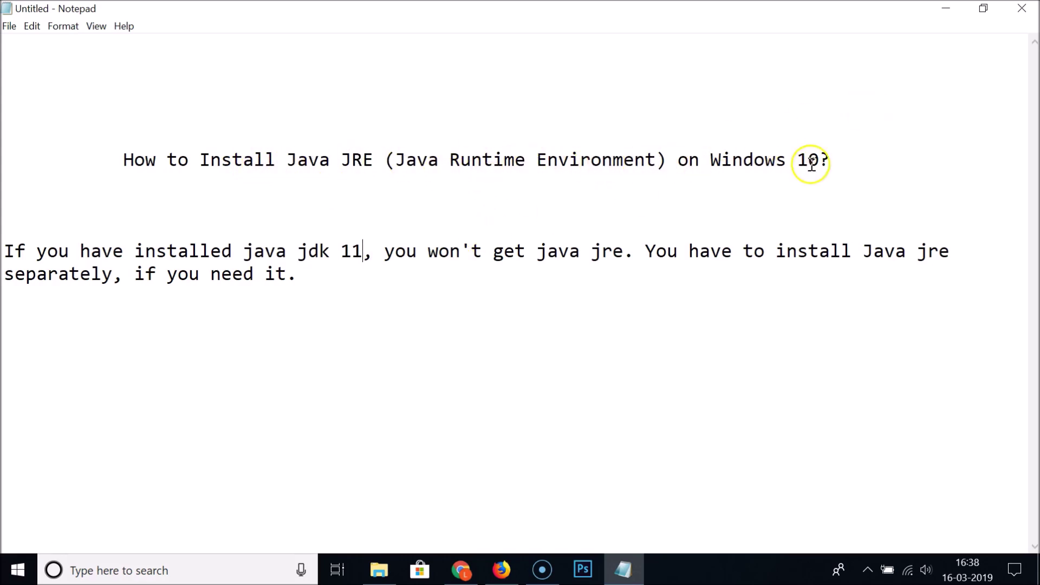
left_click(954, 10)
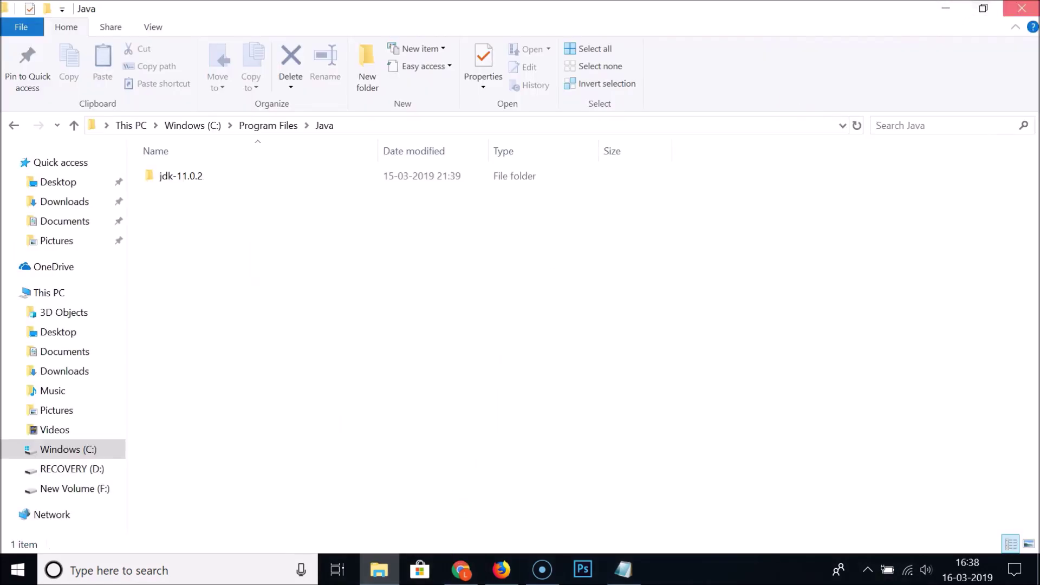
- Close File Explorer and load google.com in Chrome
left_click(1022, 8)
left_click(455, 569)
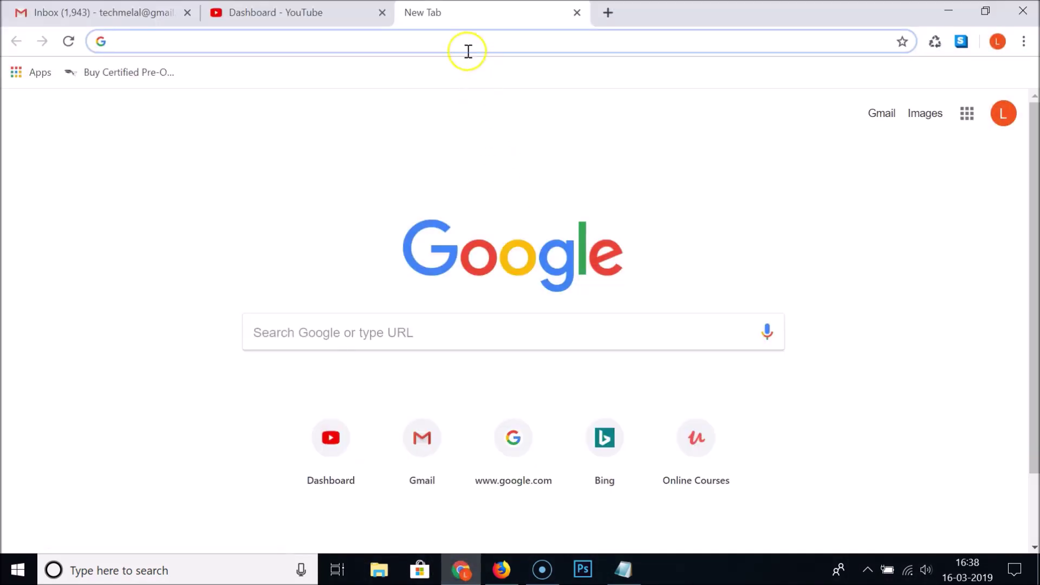
type("google")
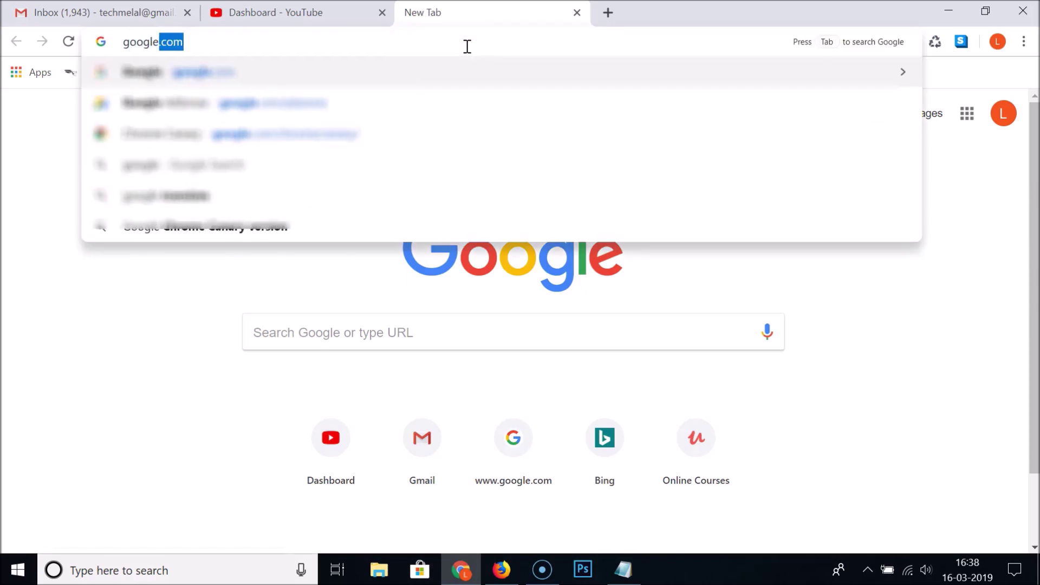
type(".com")
key("Return")
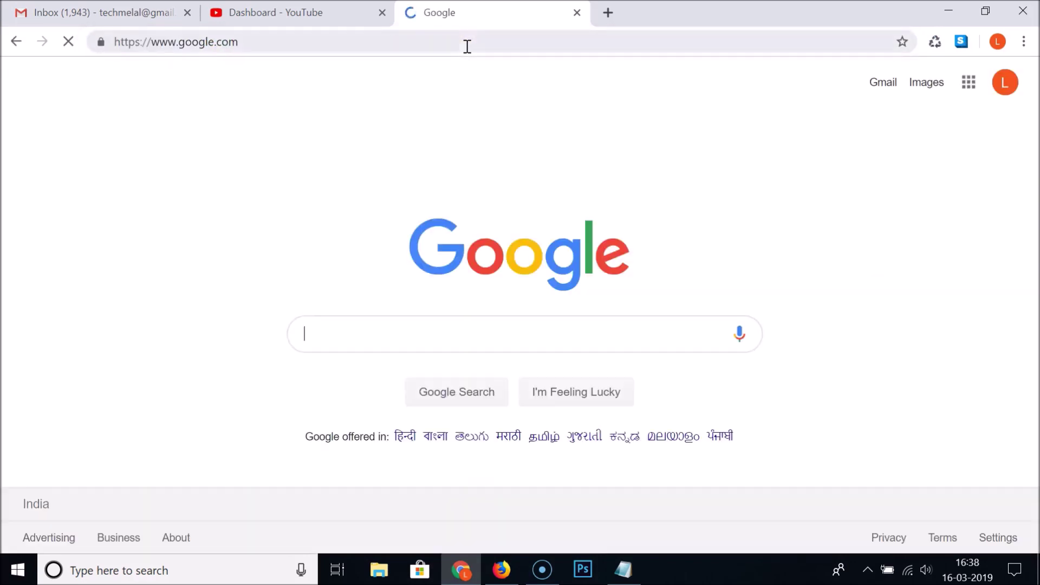
- Search Google for 'java jre download' and open Oracle's JRE 8 downloads result
left_click(426, 336)
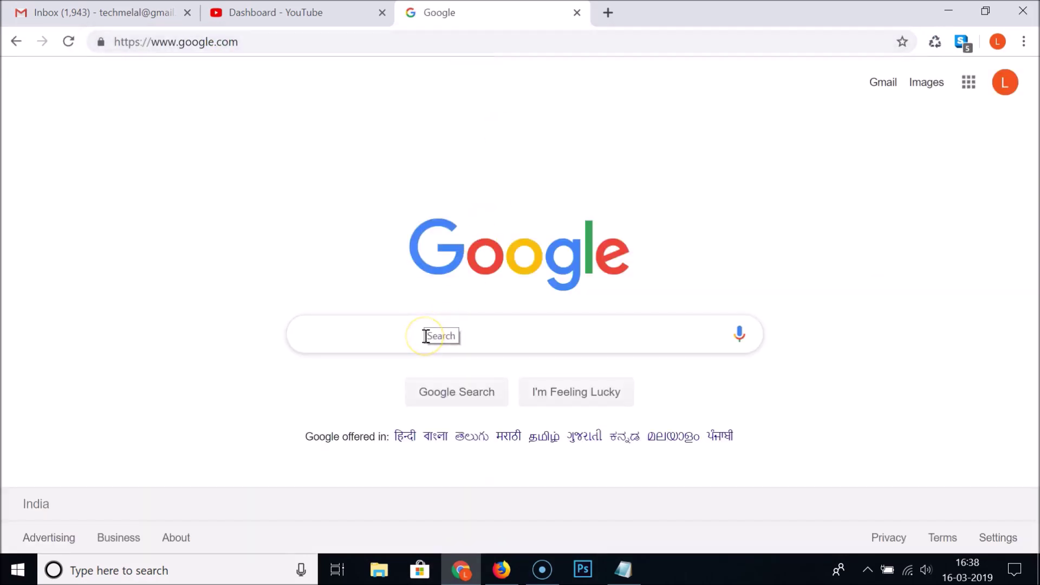
type("ja")
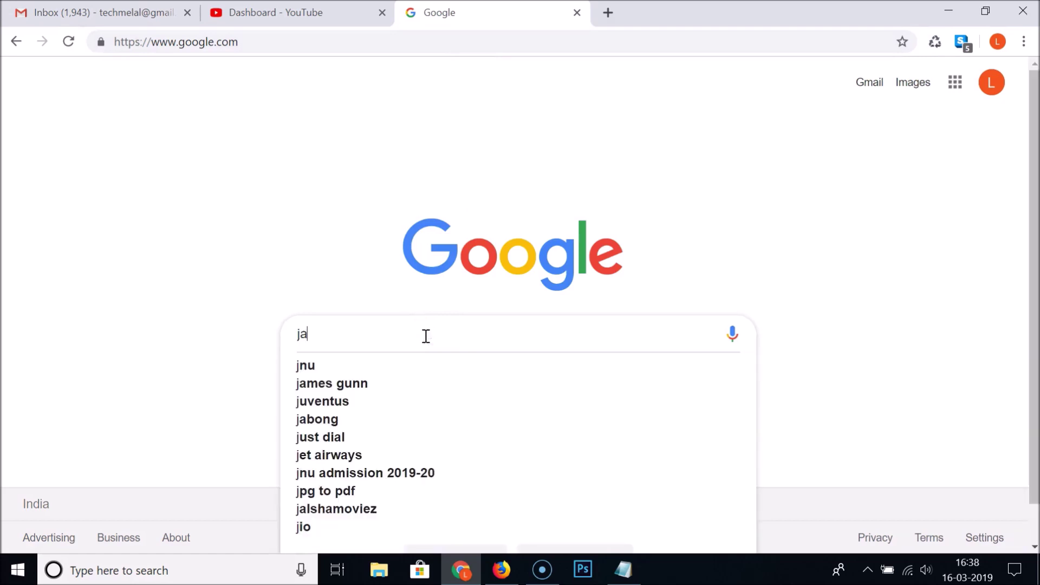
type("va jre download")
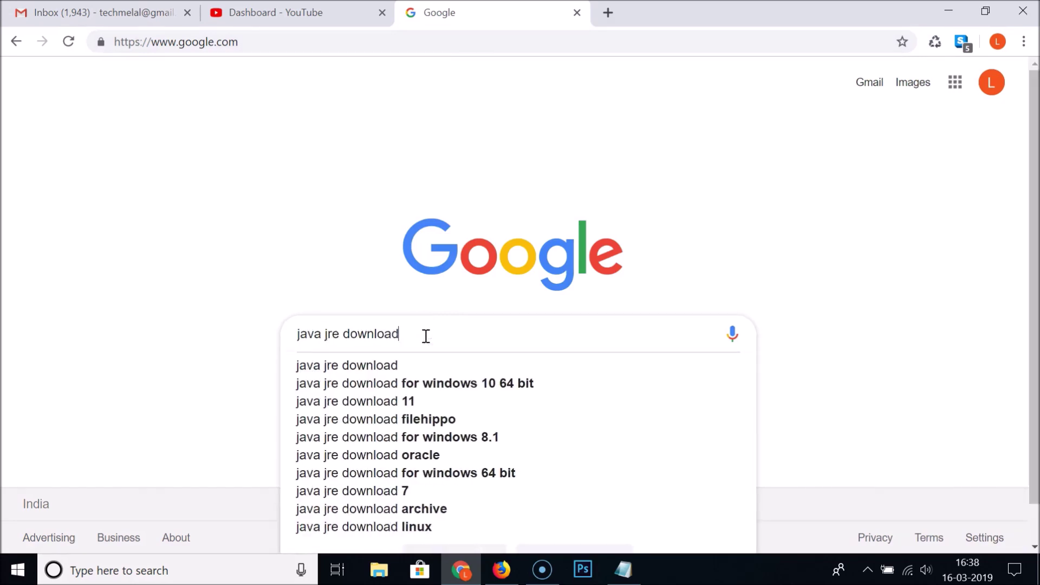
key("Return")
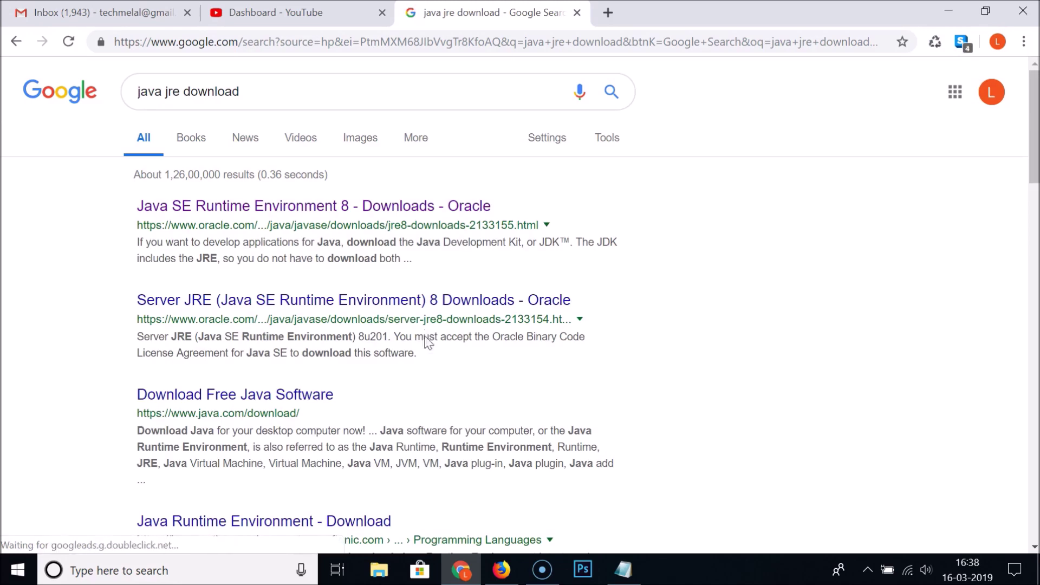
left_click(151, 228)
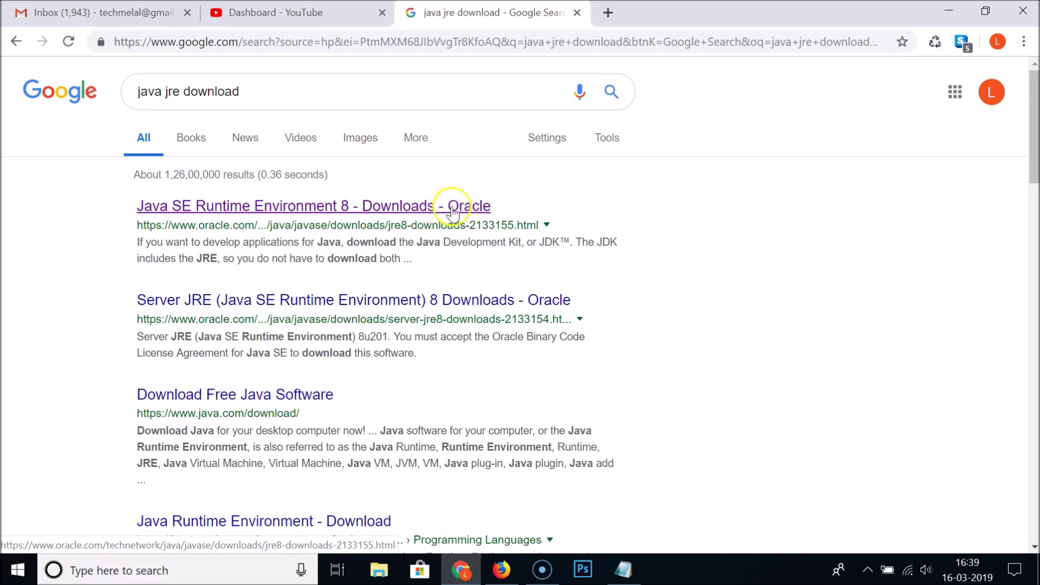
left_click(330, 206)
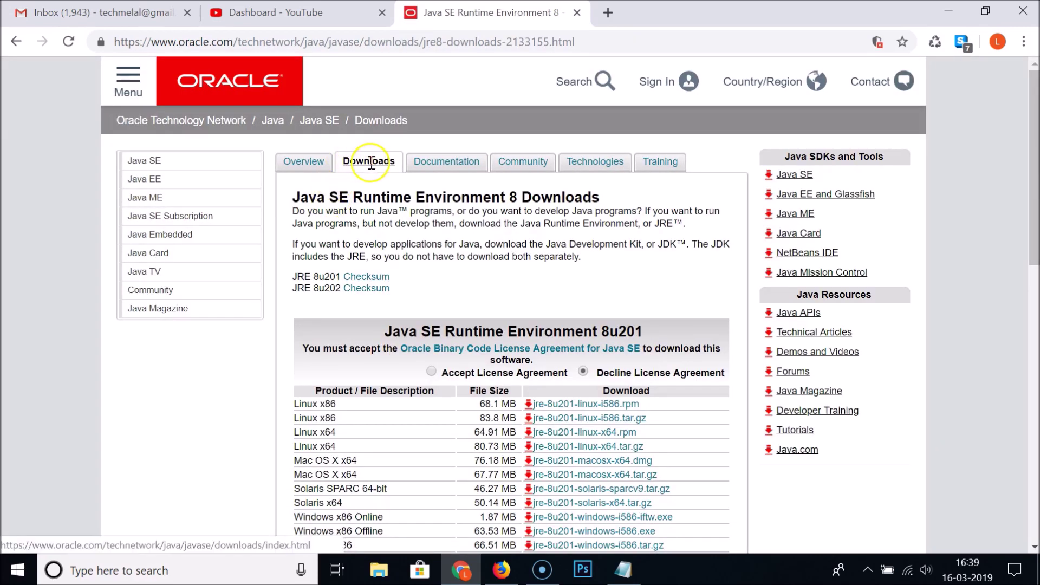
- Scroll back to the Java SE Runtime Environment 8u201 heading and highlight '8u201'
scroll(454, 298, "down", 2)
scroll(454, 298, "down", 2)
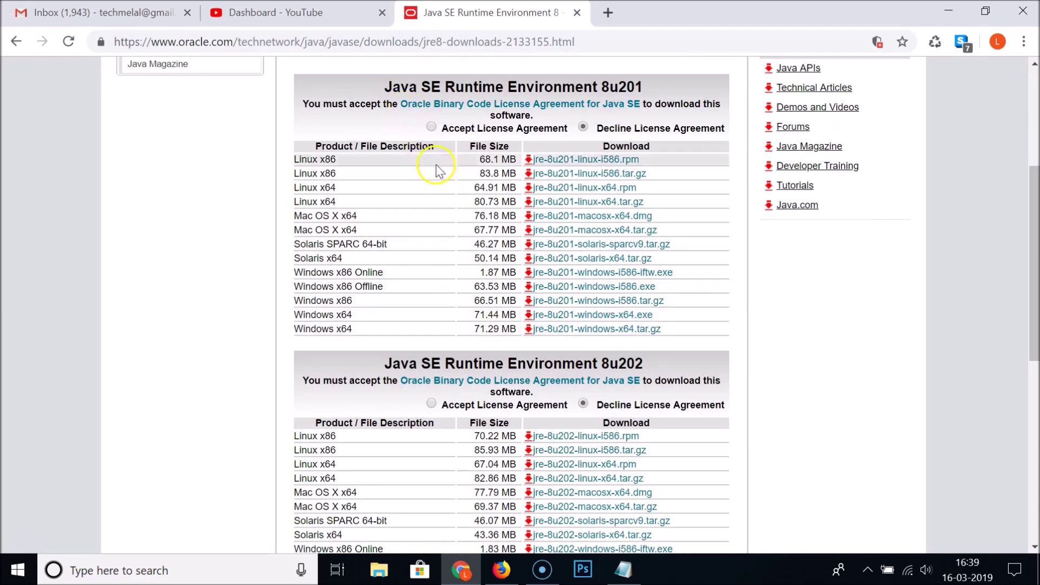
scroll(427, 149, "up", 1)
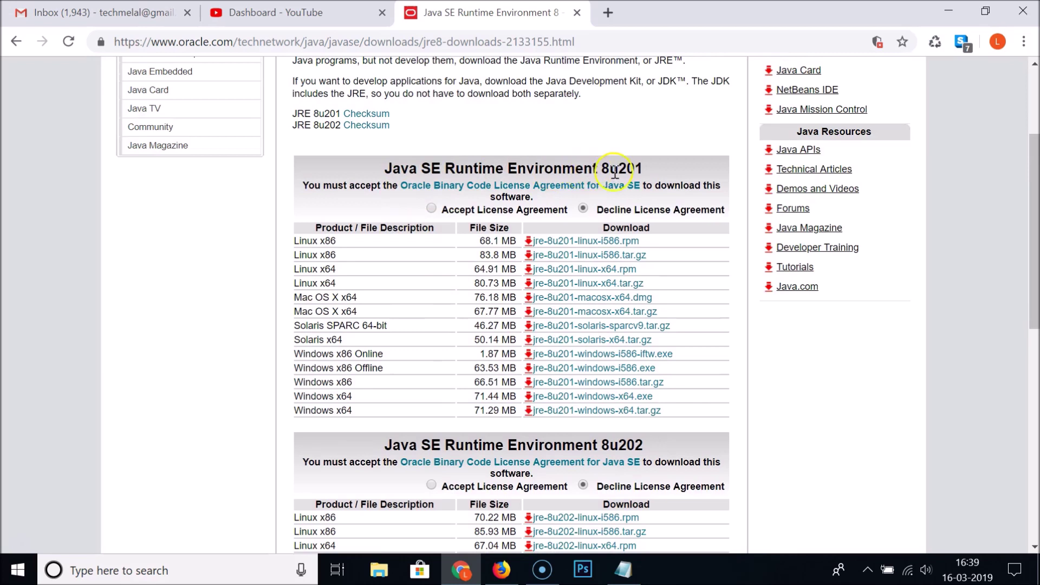
left_click_drag(602, 169, 651, 170)
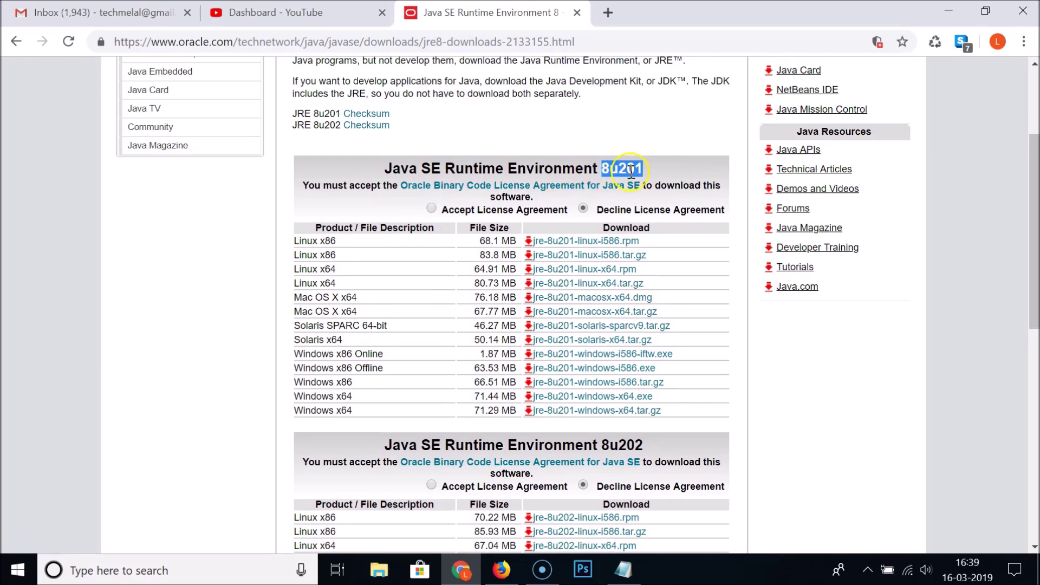
scroll(574, 163, "down", 2)
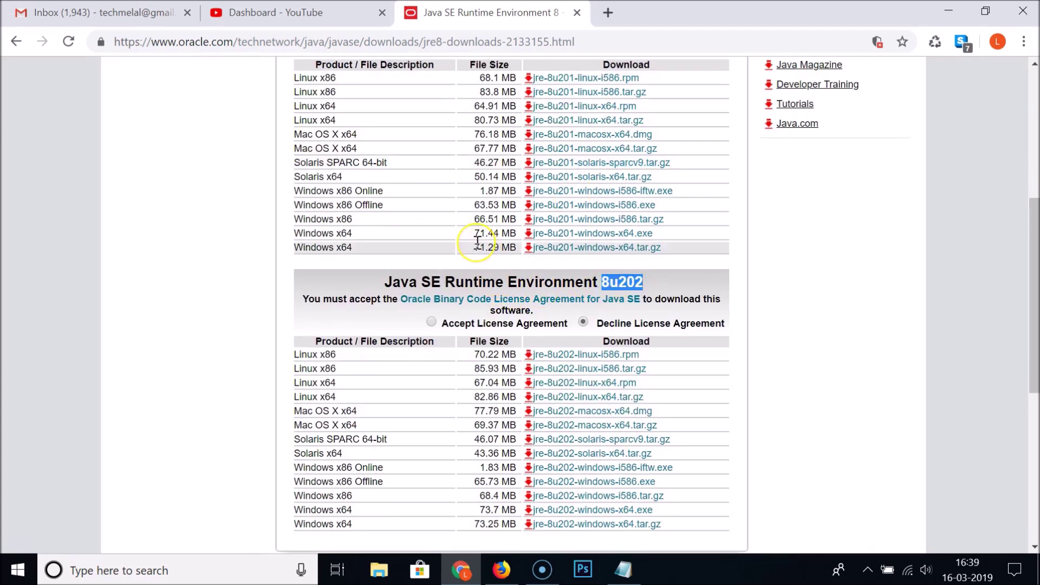
scroll(477, 240, "up", 3)
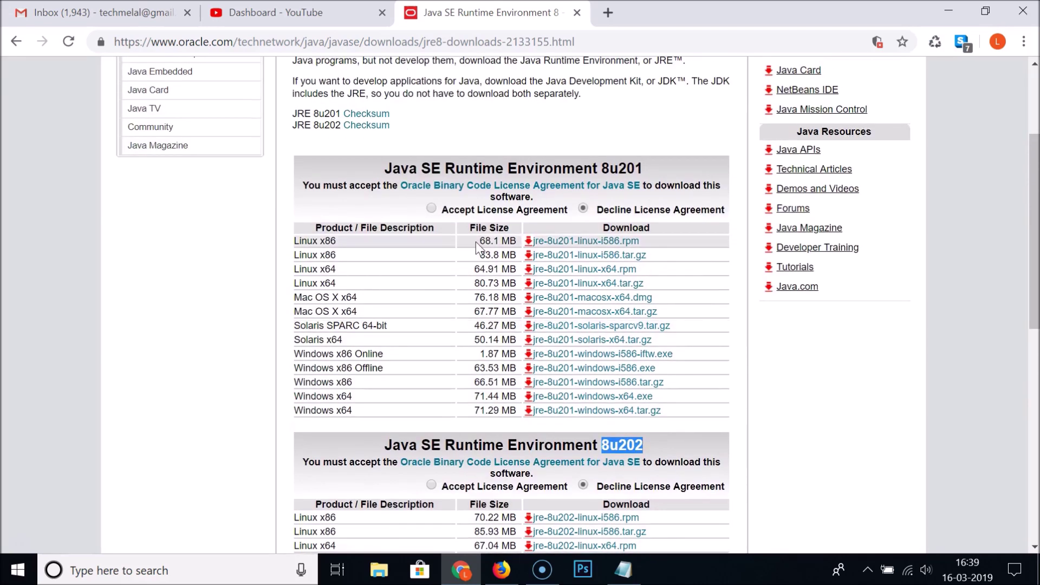
left_click_drag(601, 169, 641, 171)
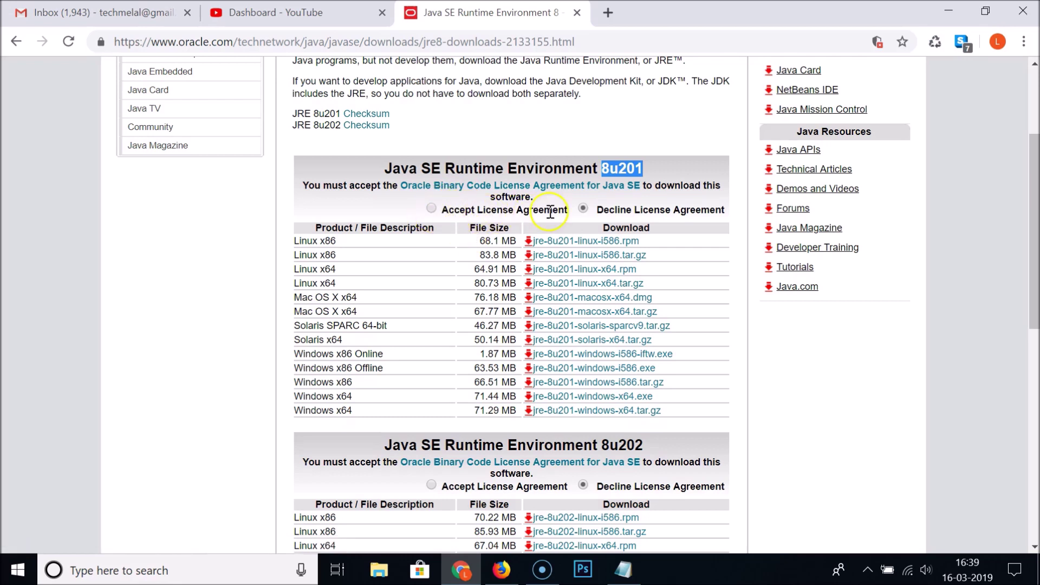
- Select 'Accept License Agreement' under the Java SE Runtime Environment 8u201 heading
left_click(431, 209)
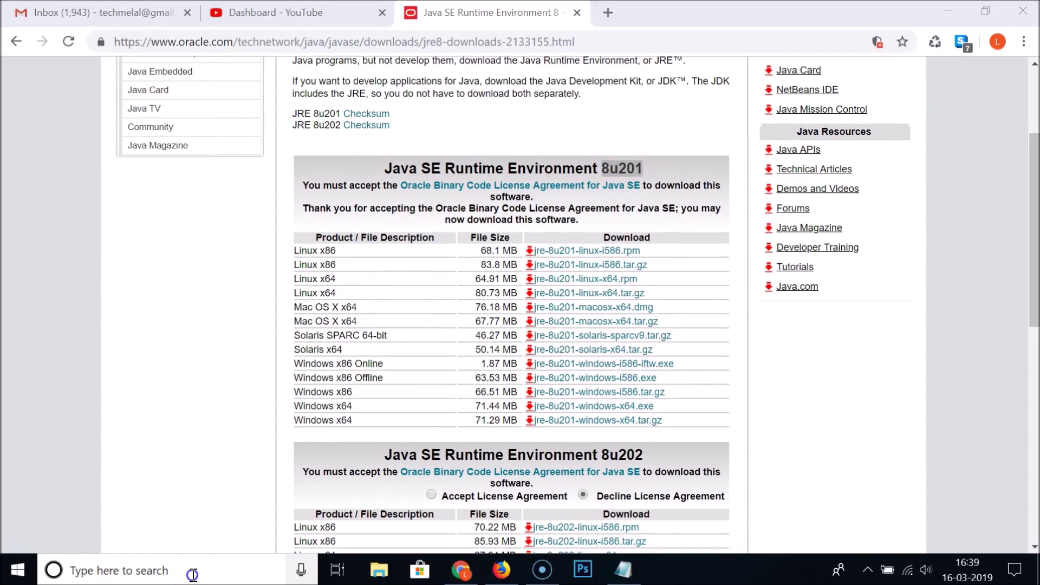
- Launch Command Prompt from a Windows search for 'cmd'
left_click(193, 576)
type("cmd")
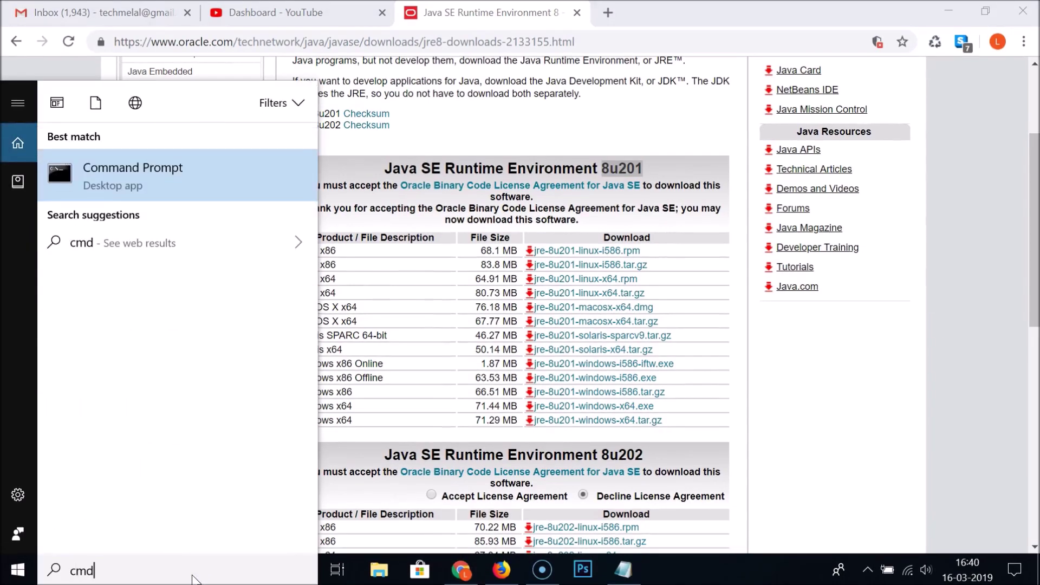
left_click(182, 242)
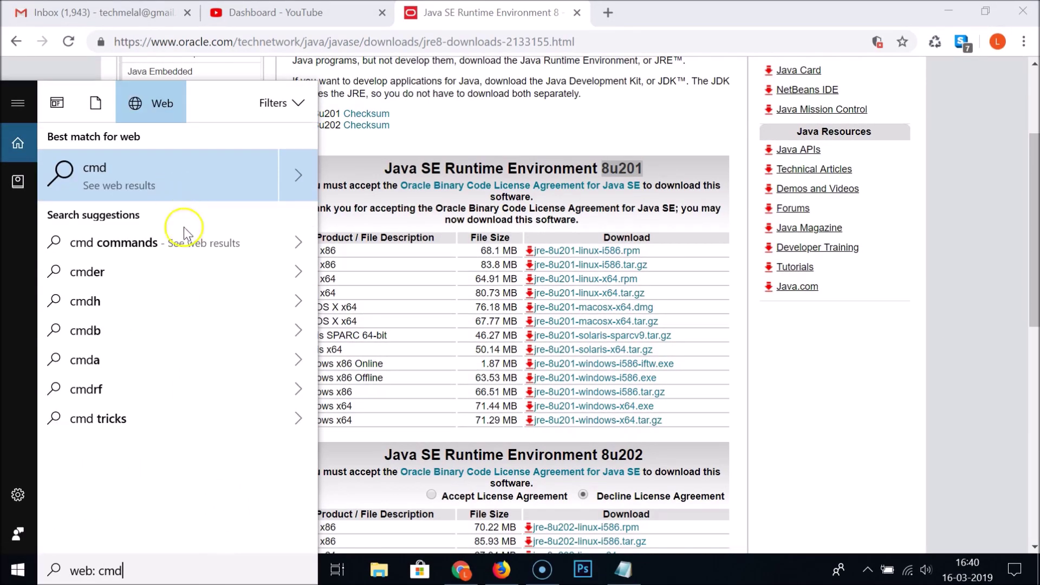
key("ctrl+a")
key("BackSpace")
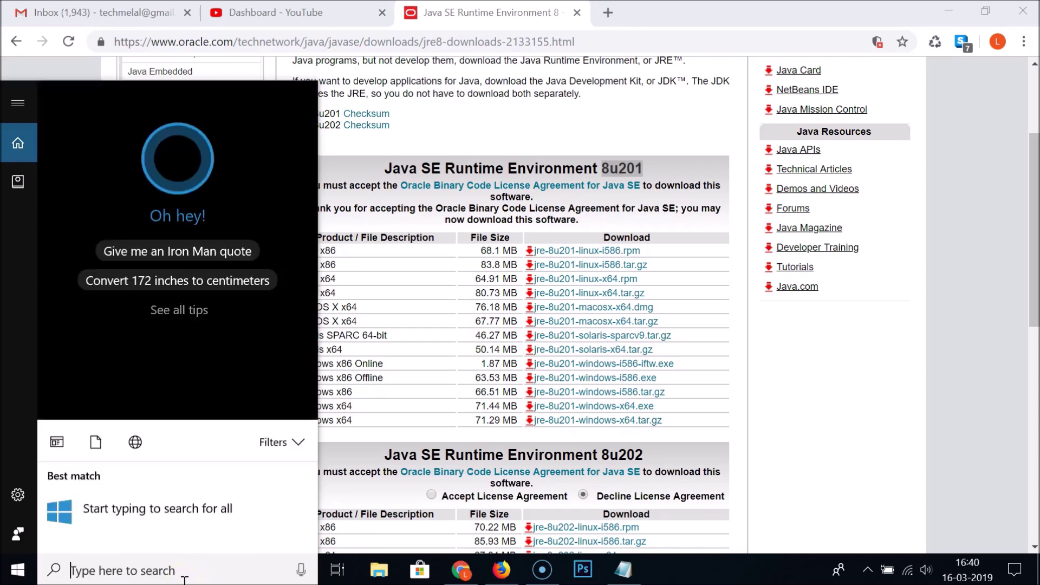
type("cmd")
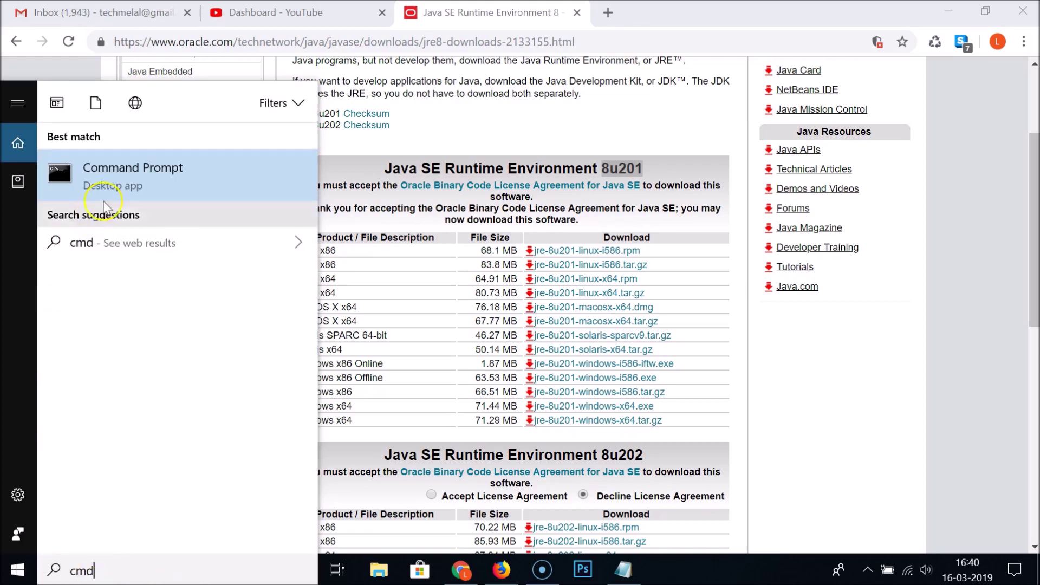
left_click(162, 167)
- Run 'wmic os get osarchitecture', highlight the 64-bit result, and close the console
left_click(233, 227)
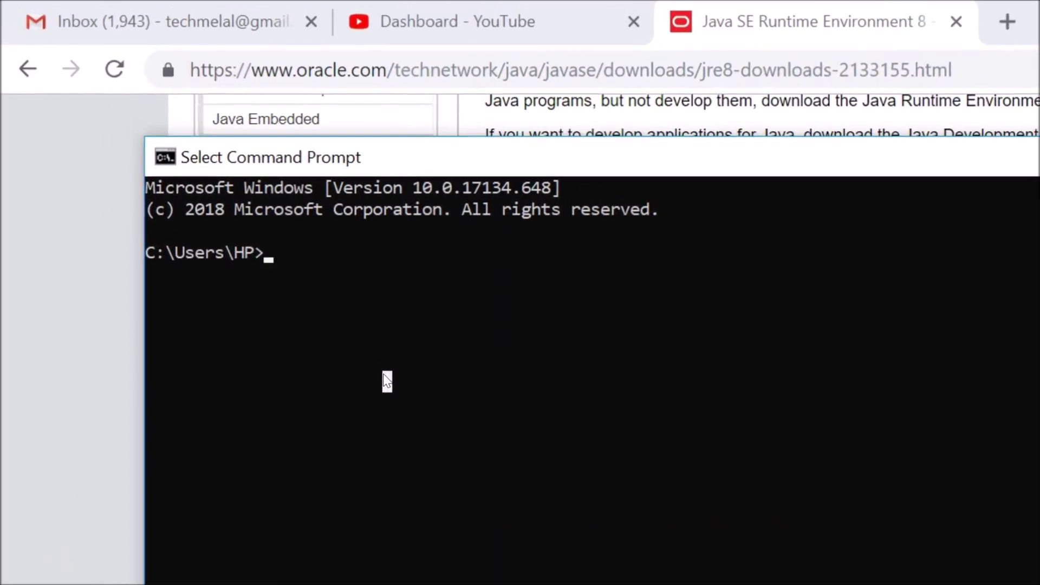
type("wmic")
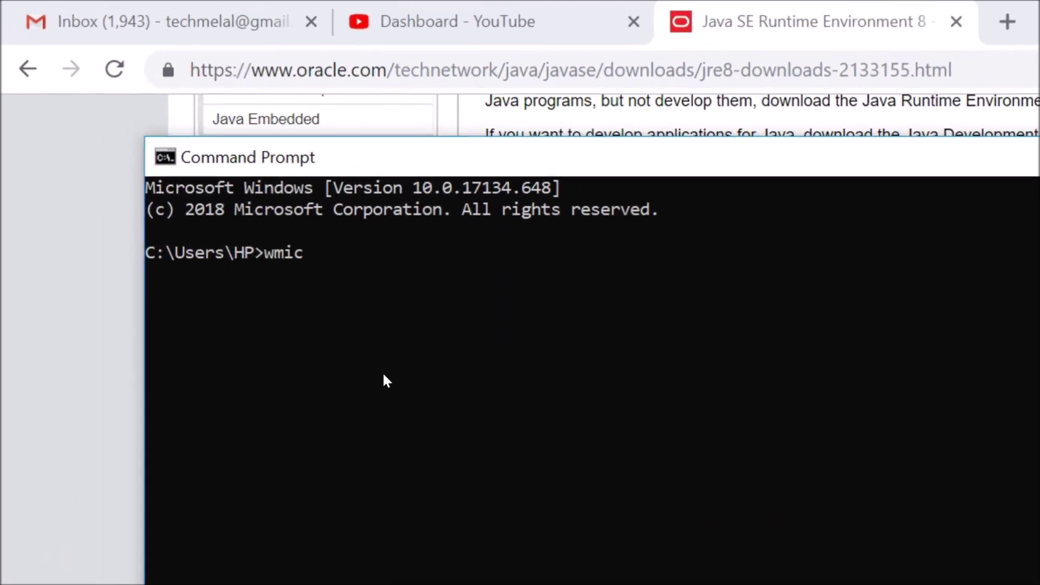
type(" os get os")
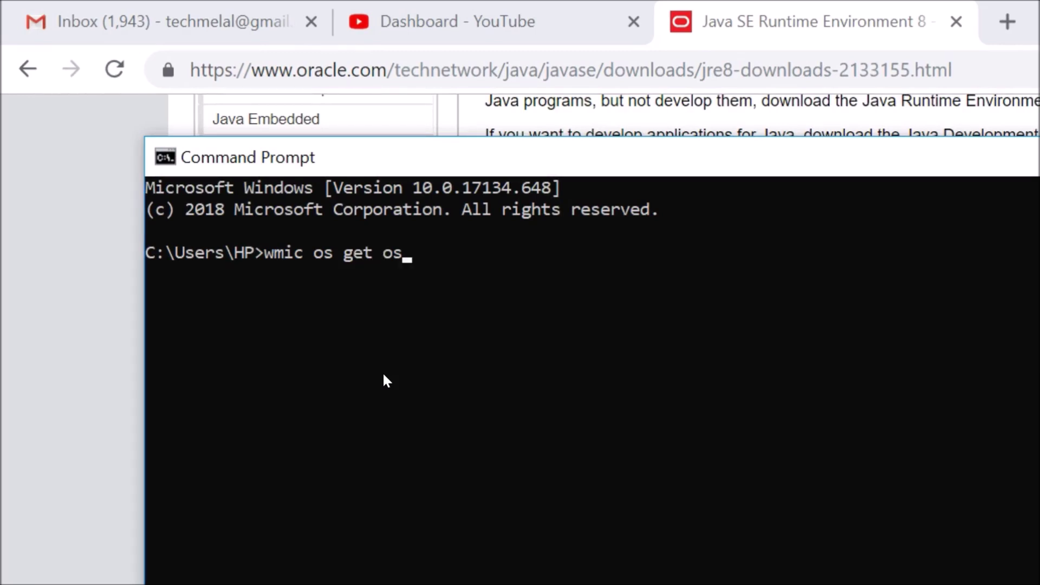
type("archite")
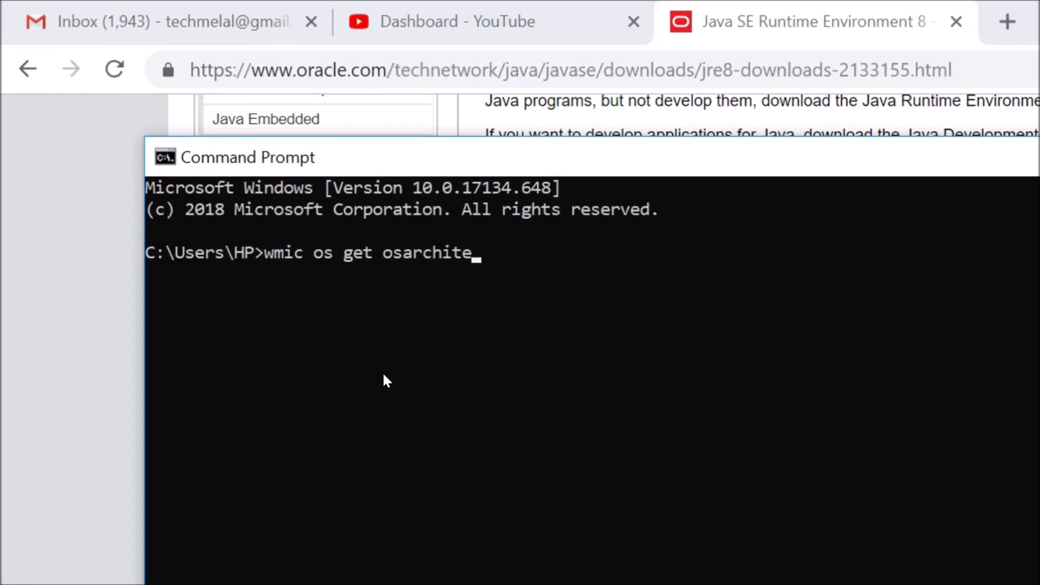
type("cture")
key("Return")
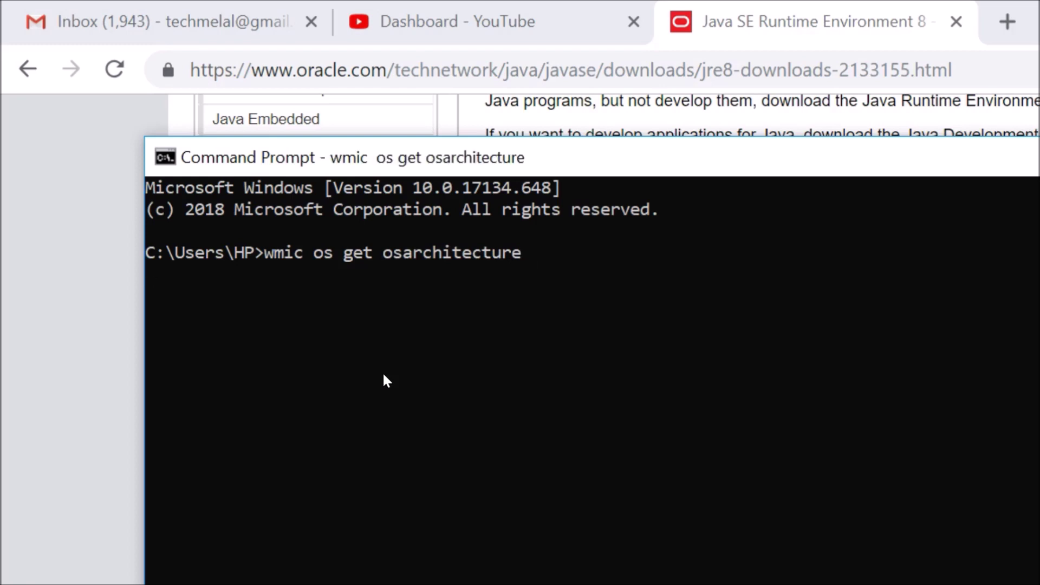
left_click_drag(152, 305, 199, 298)
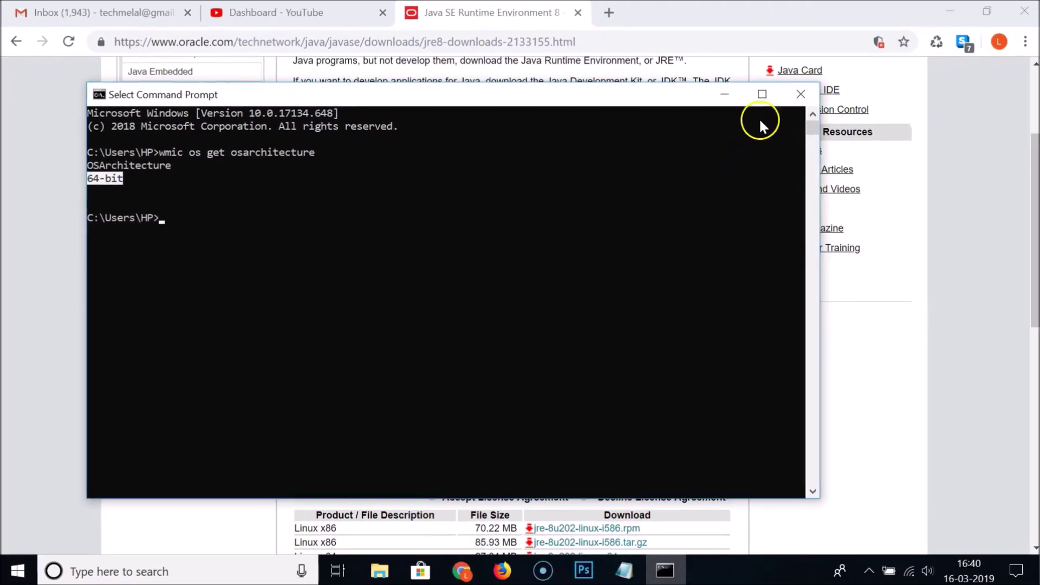
left_click(792, 96)
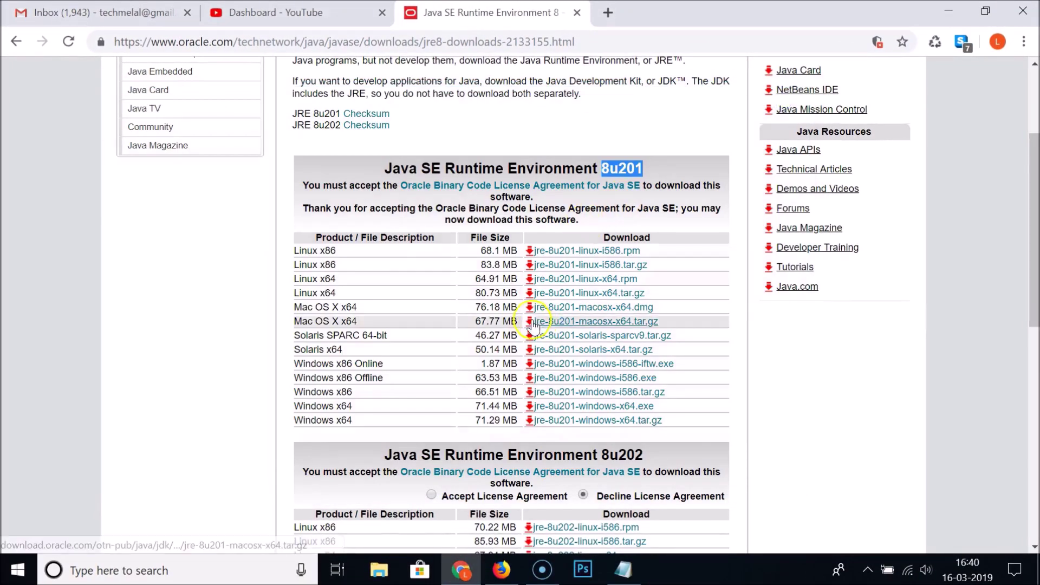
- Save jre-8u201-windows-x64.exe to the Desktop, then minimize Chrome and reposition its icon
scroll(533, 325, "down", 2)
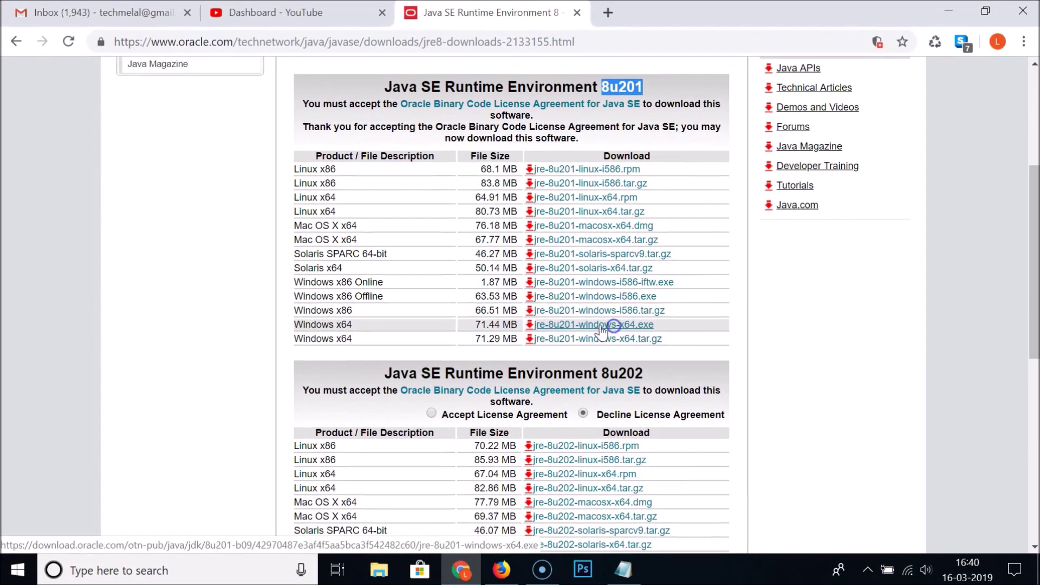
left_click(621, 349)
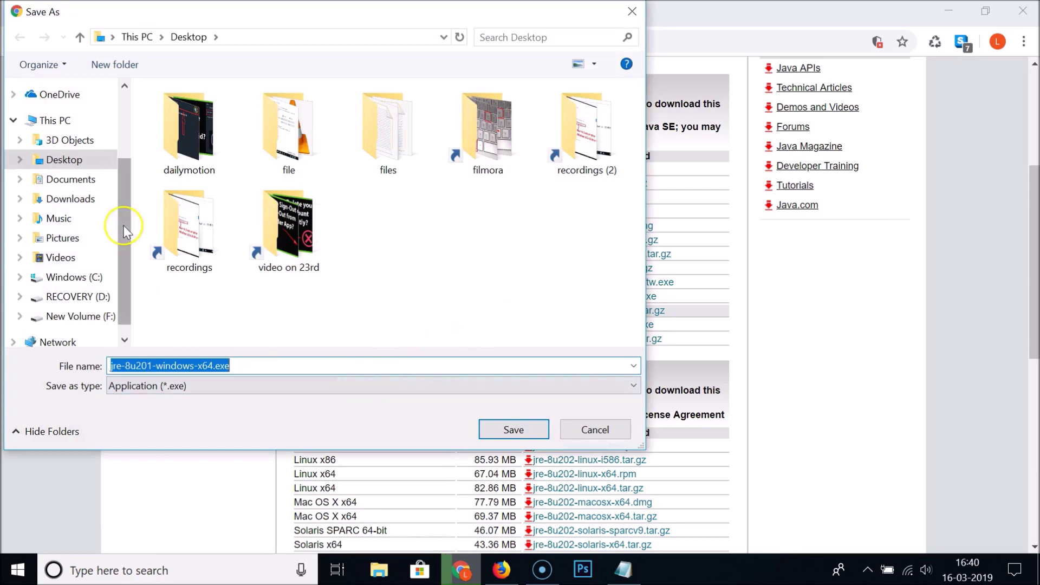
left_click_drag(124, 226, 135, 207)
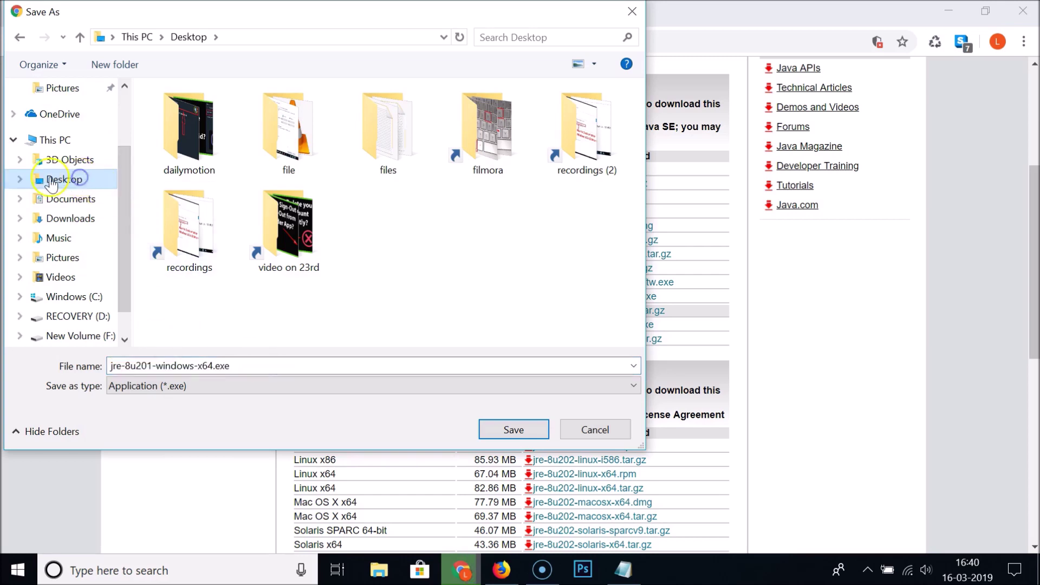
left_click(167, 361)
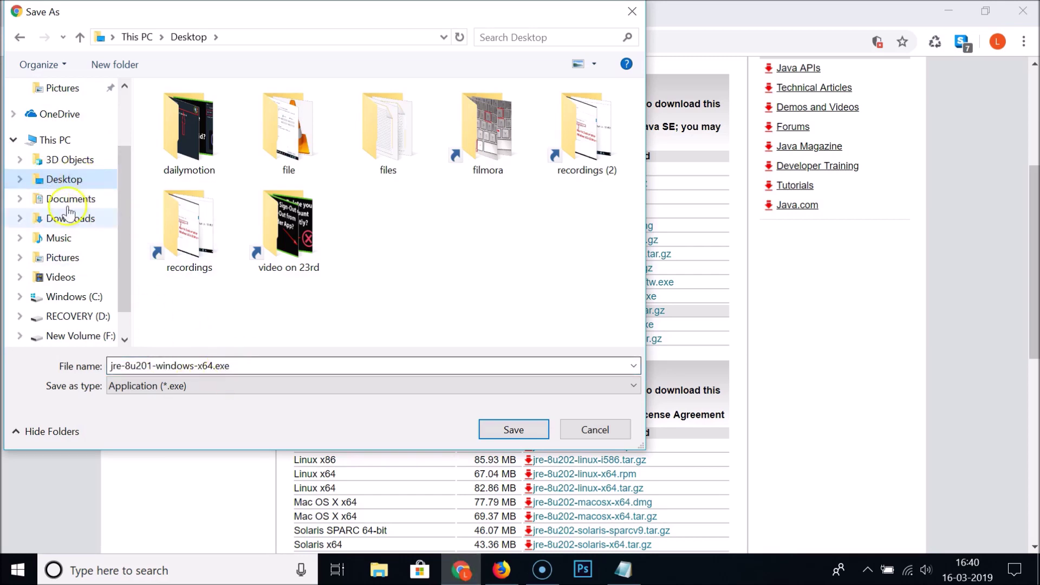
left_click(489, 434)
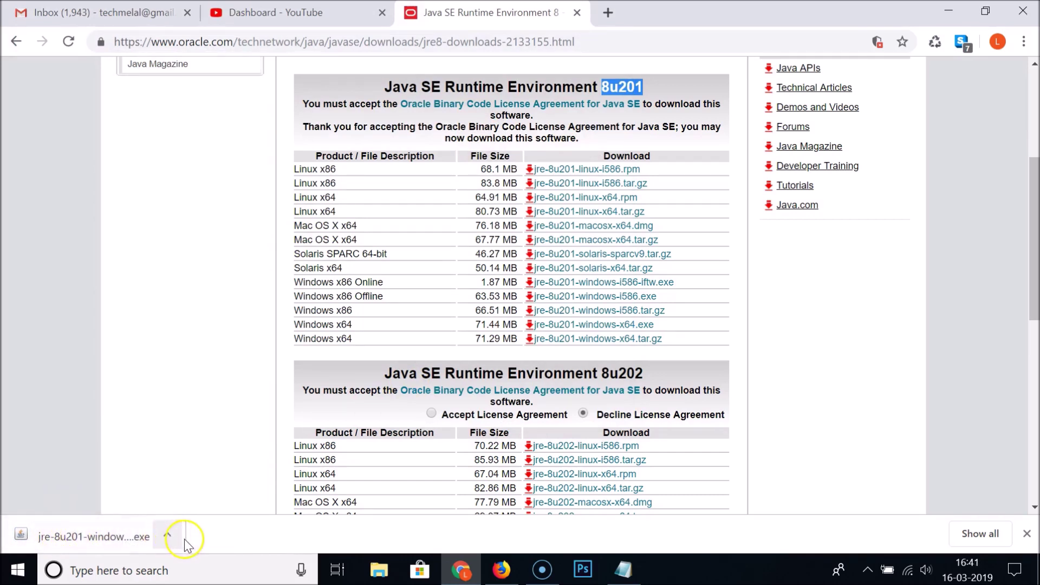
left_click(934, 11)
left_click_drag(208, 328, 276, 347)
- Run the jre-8u201 installer, install Java, acknowledge the license notice, and close setup
left_click(273, 362)
double_click(265, 334)
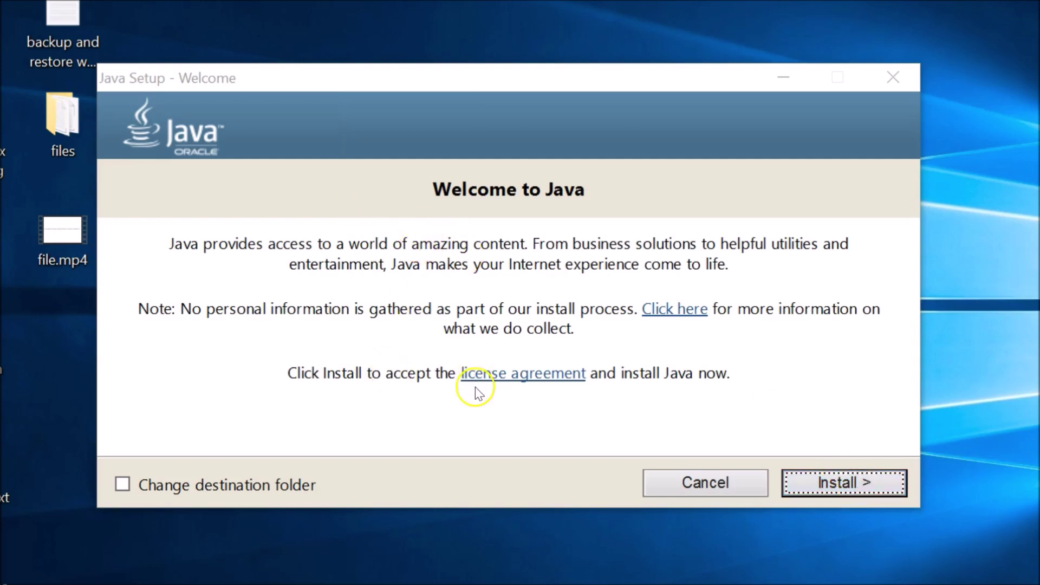
left_click(837, 484)
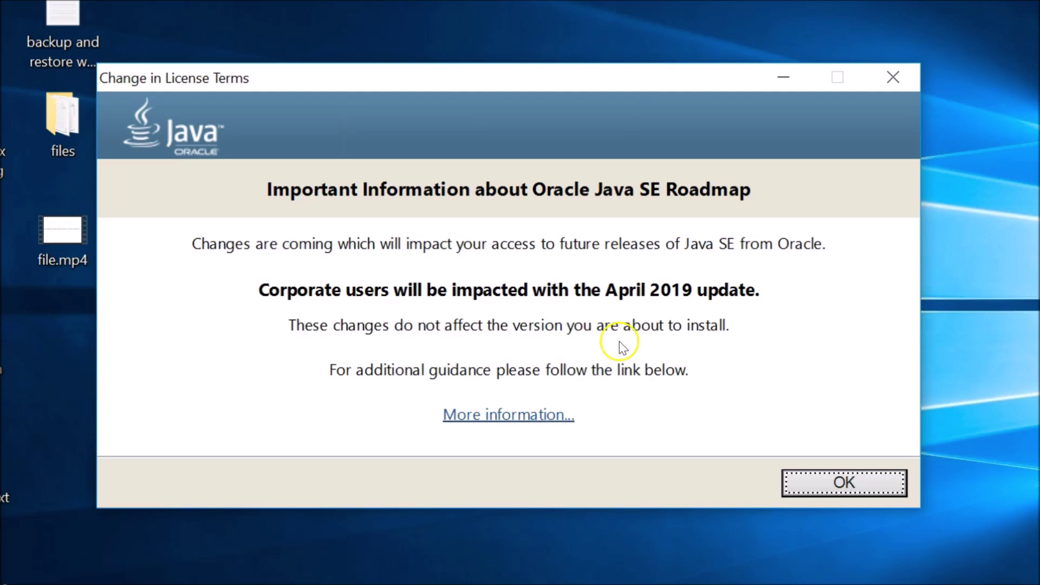
left_click(824, 489)
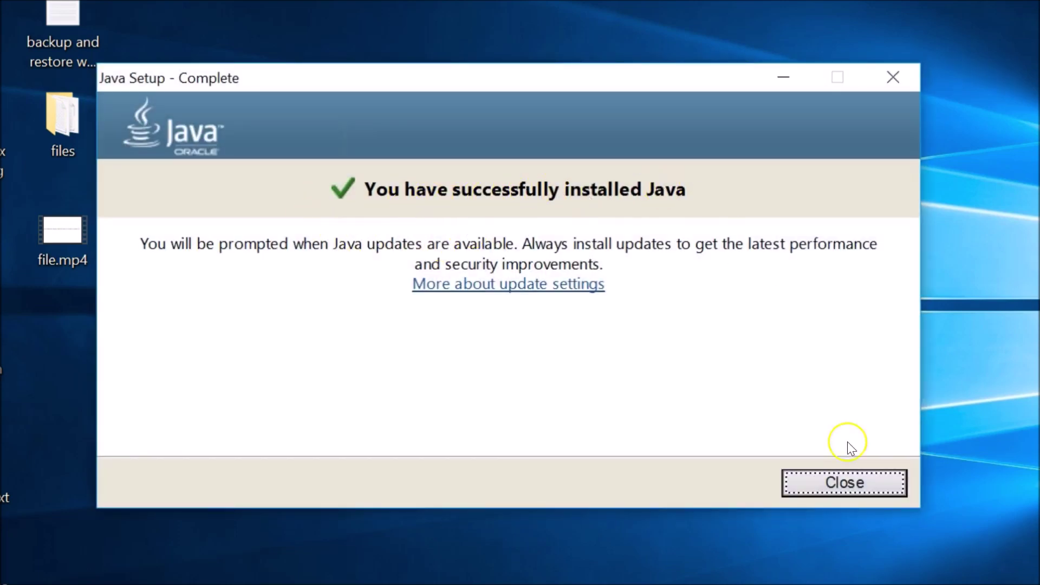
left_click(841, 483)
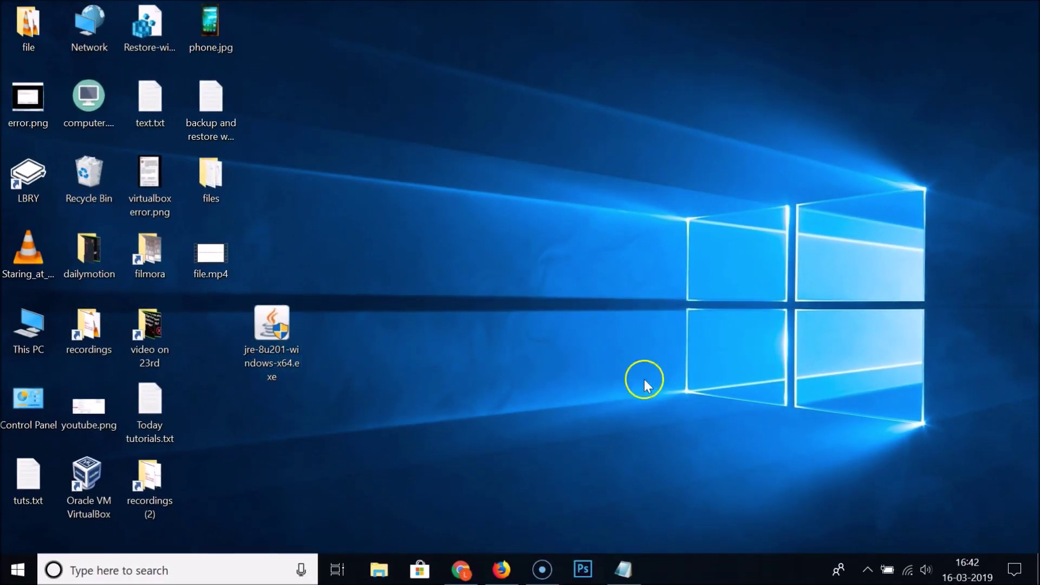
- Check that C:\Program Files\Java now lists jre1.8.0_201 beside jdk-11.0.2, then close Explorer
double_click(38, 319)
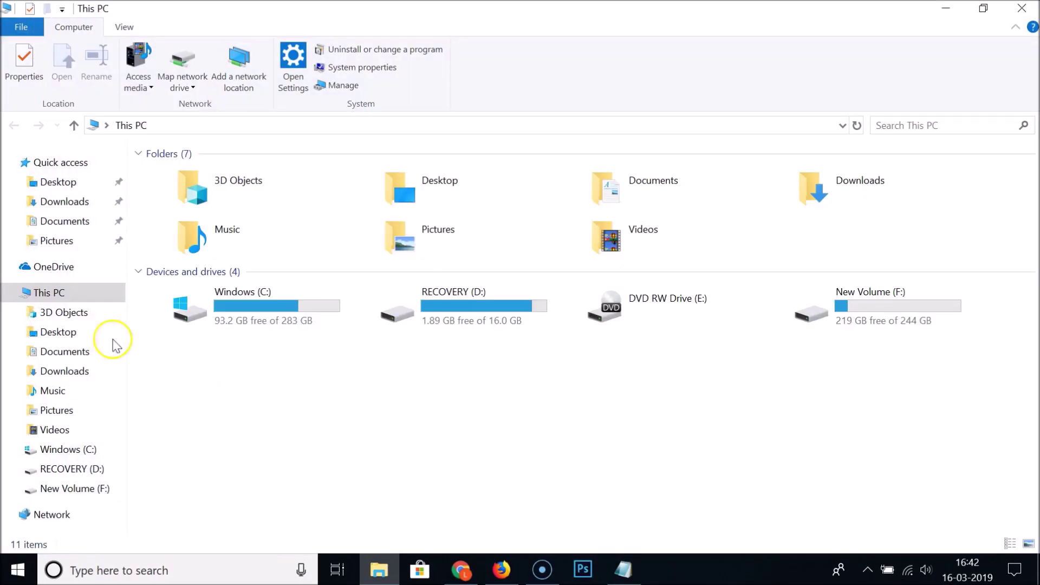
double_click(231, 319)
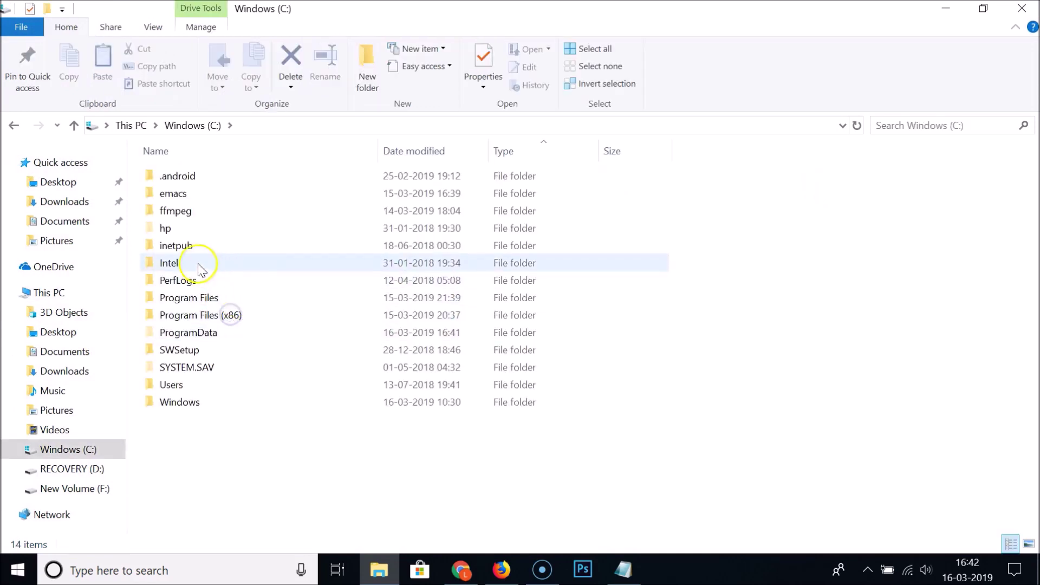
double_click(201, 299)
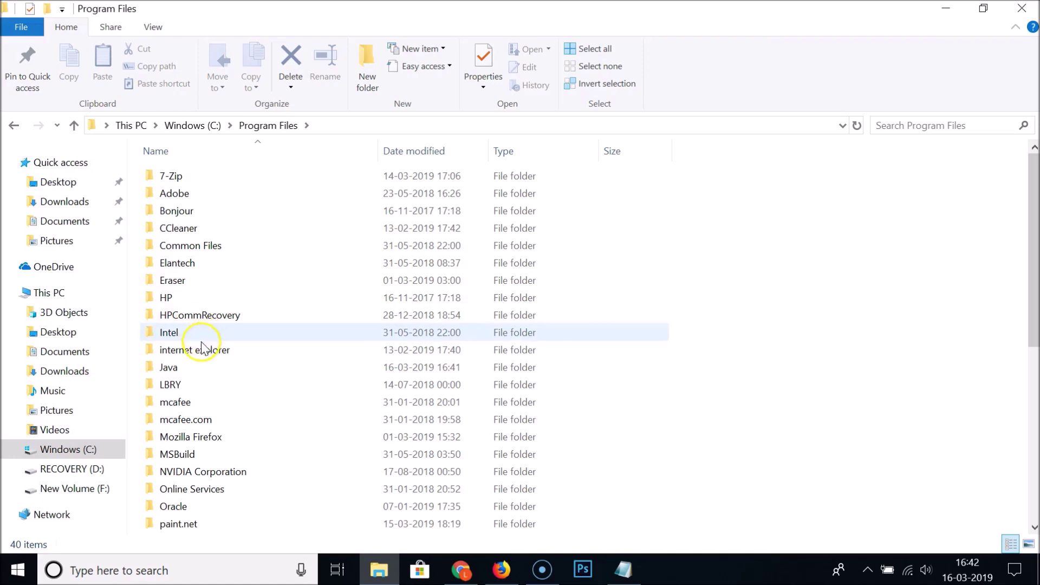
double_click(185, 366)
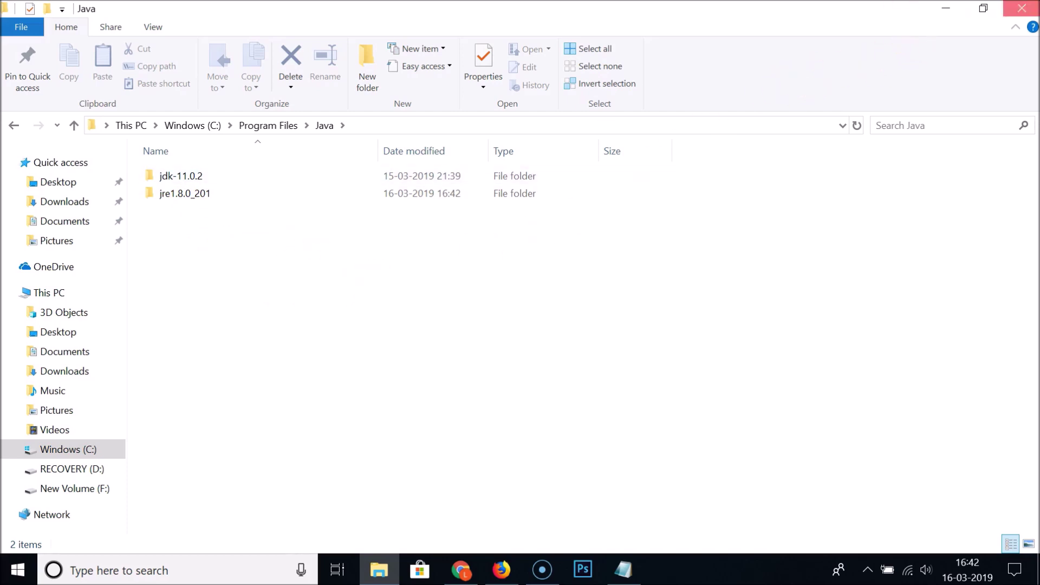
left_click(1021, 8)
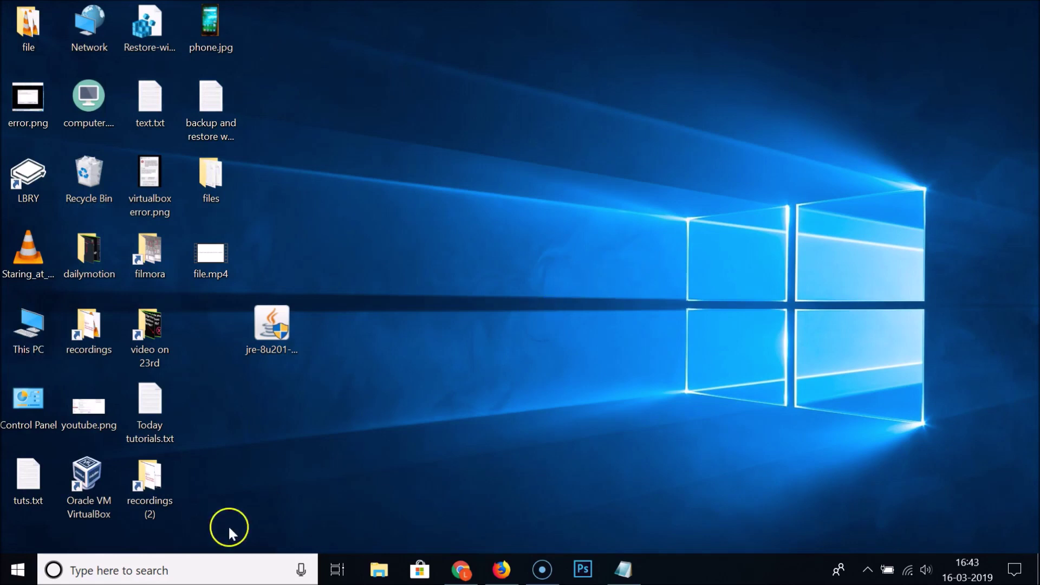
- Open Control Panel from Windows search, switching to large icons and back to Category view
left_click(158, 569)
type("control panel")
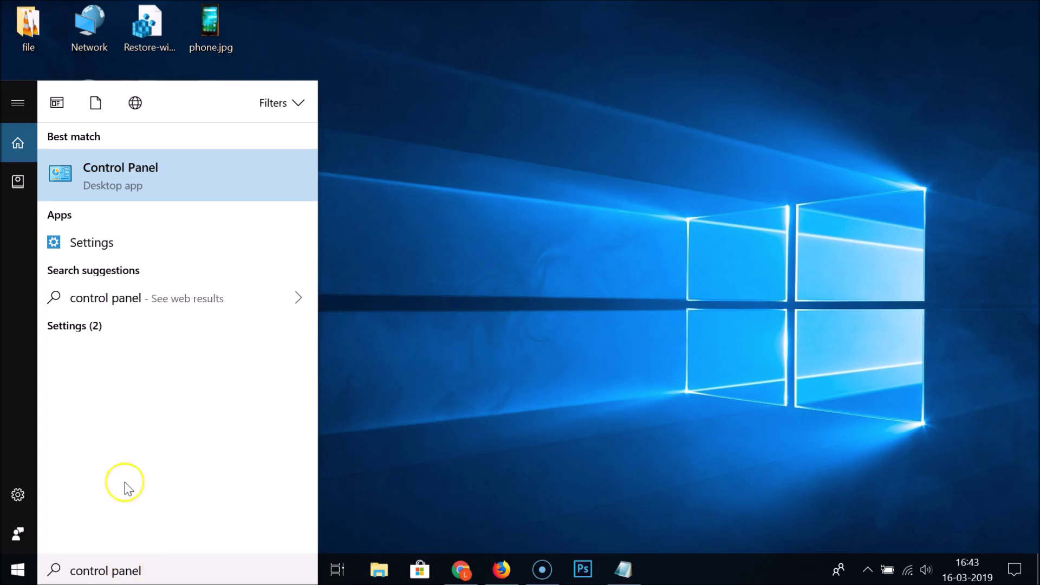
left_click(154, 179)
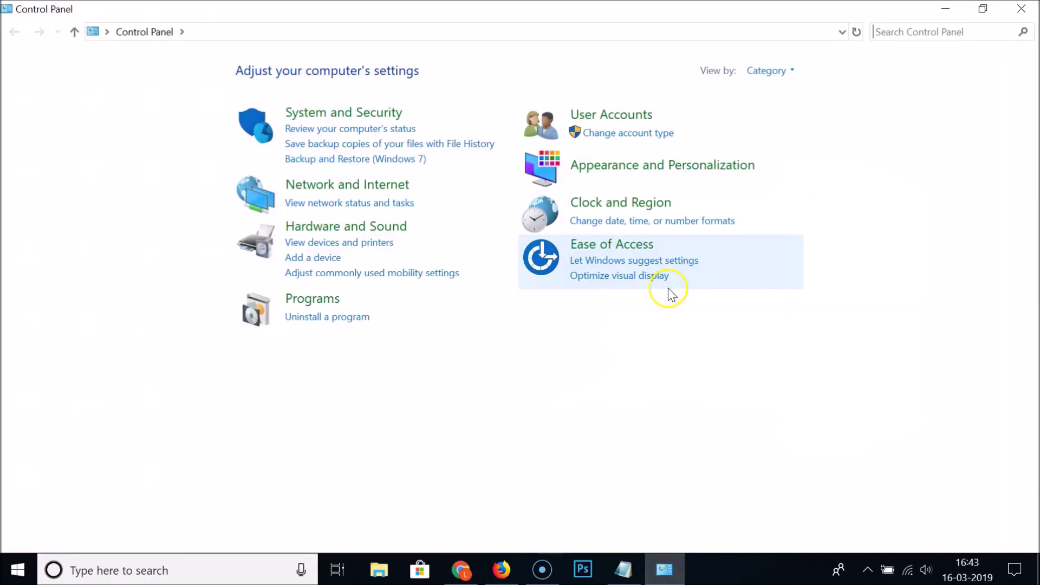
left_click(767, 71)
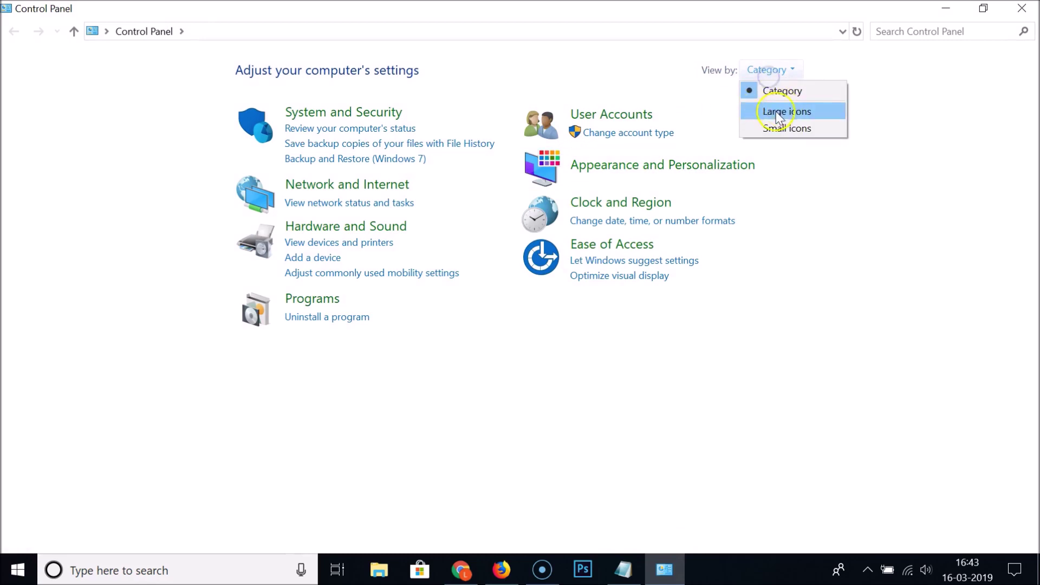
left_click(787, 118)
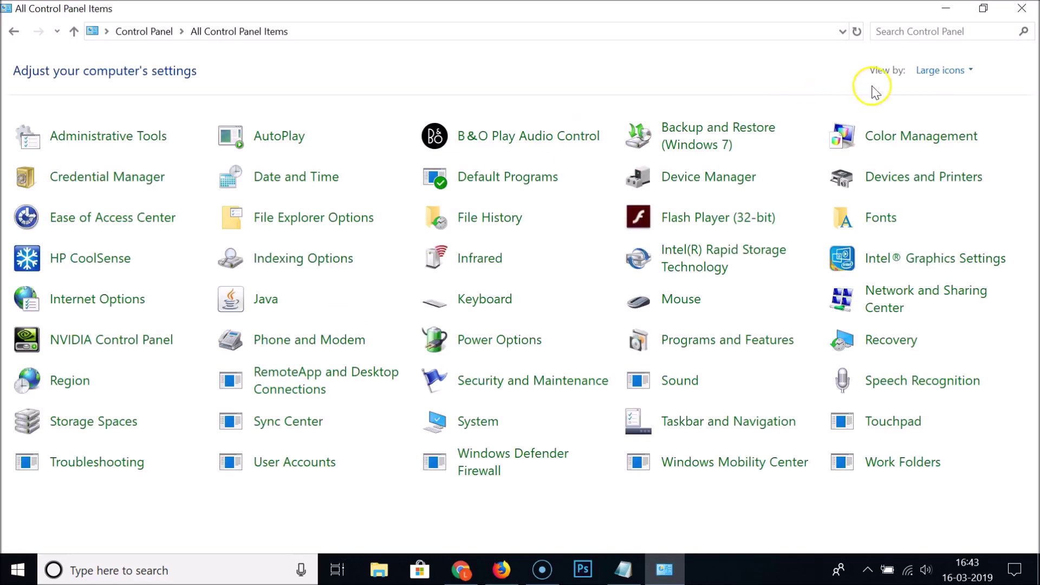
left_click(941, 70)
left_click(942, 92)
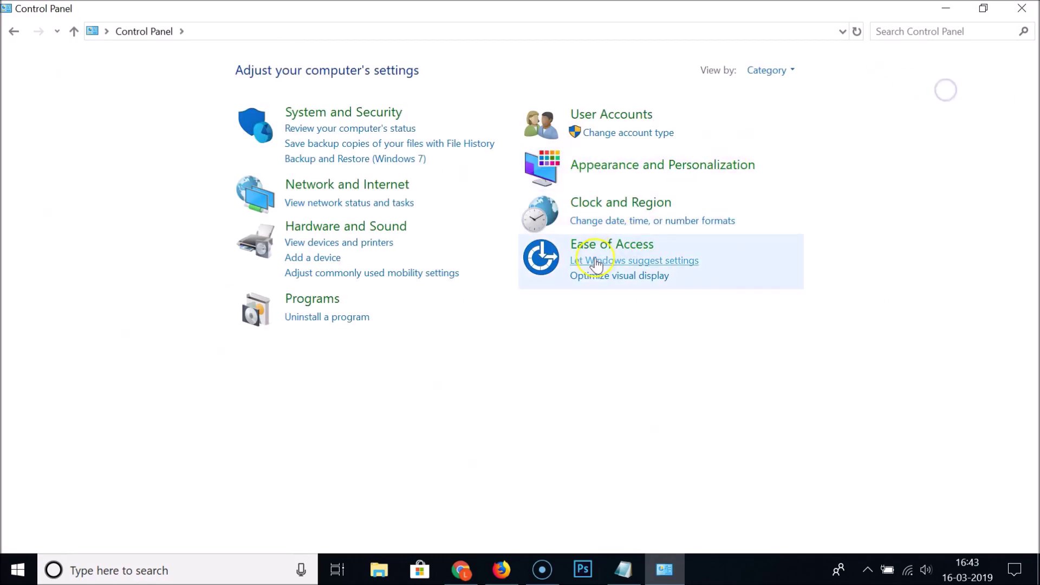
- Go to System and Security > System > Advanced system settings and open Environment Variables
left_click(347, 112)
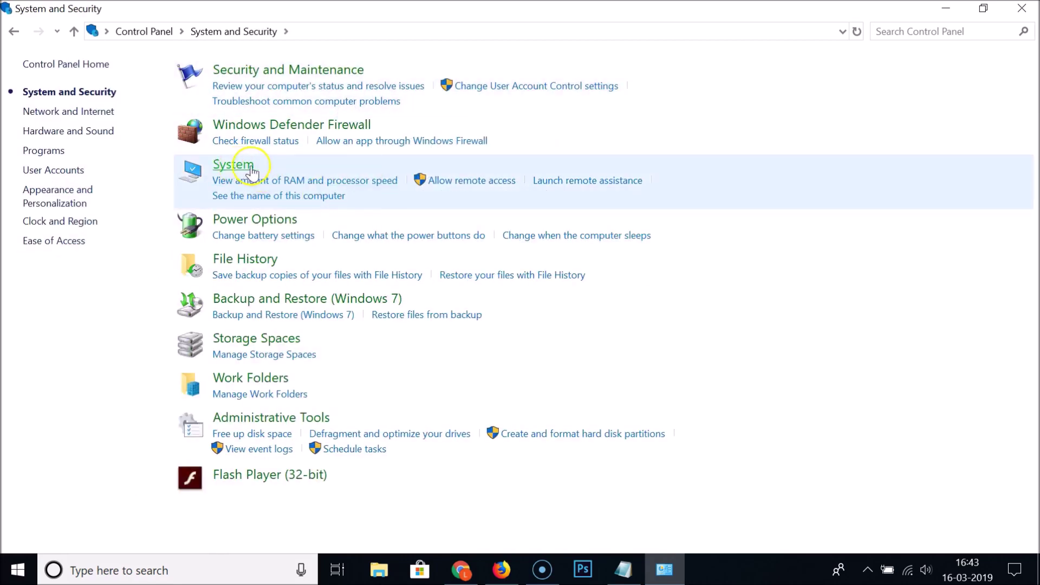
left_click(240, 169)
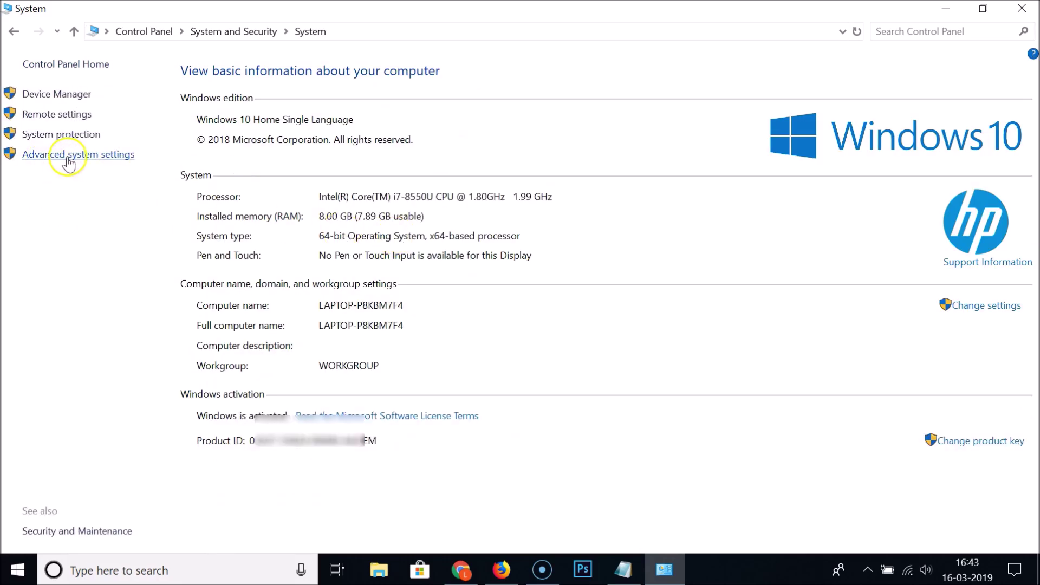
left_click(94, 157)
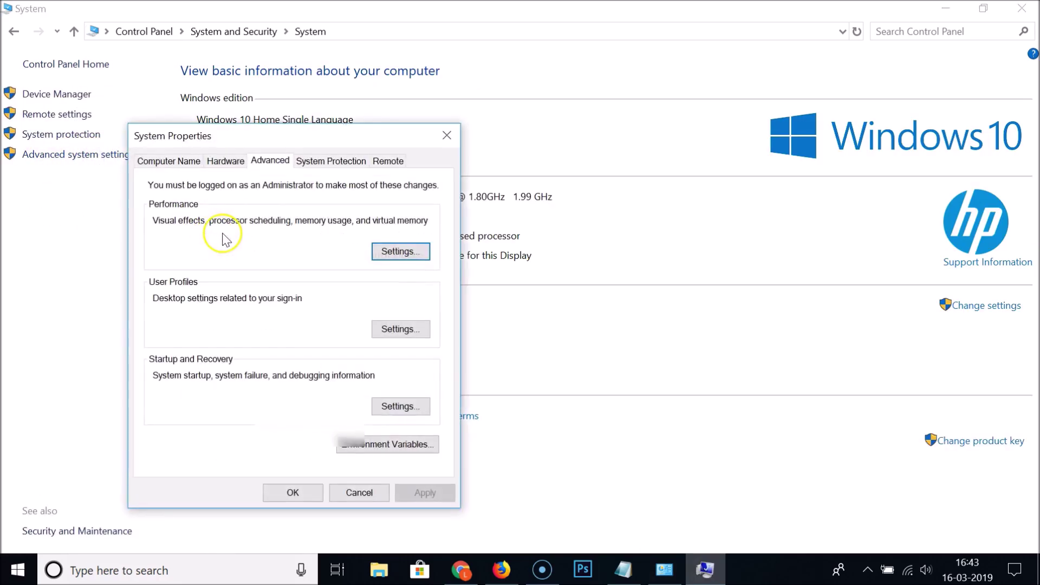
left_click(373, 446)
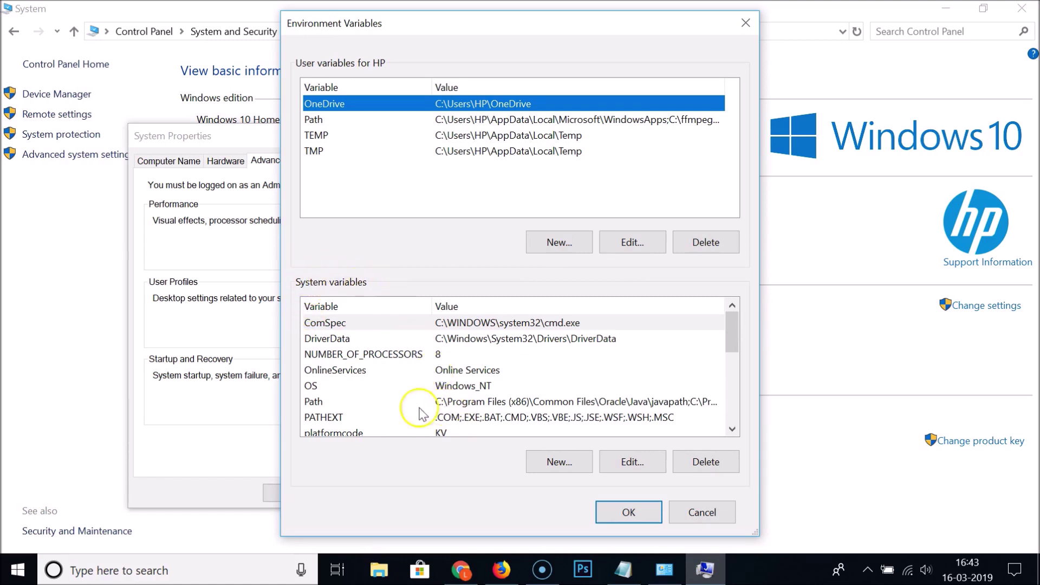
- Edit the system Path variable, selecting its existing jdk-11.0.2 bin entry, then go to File Explorer
left_click(465, 403)
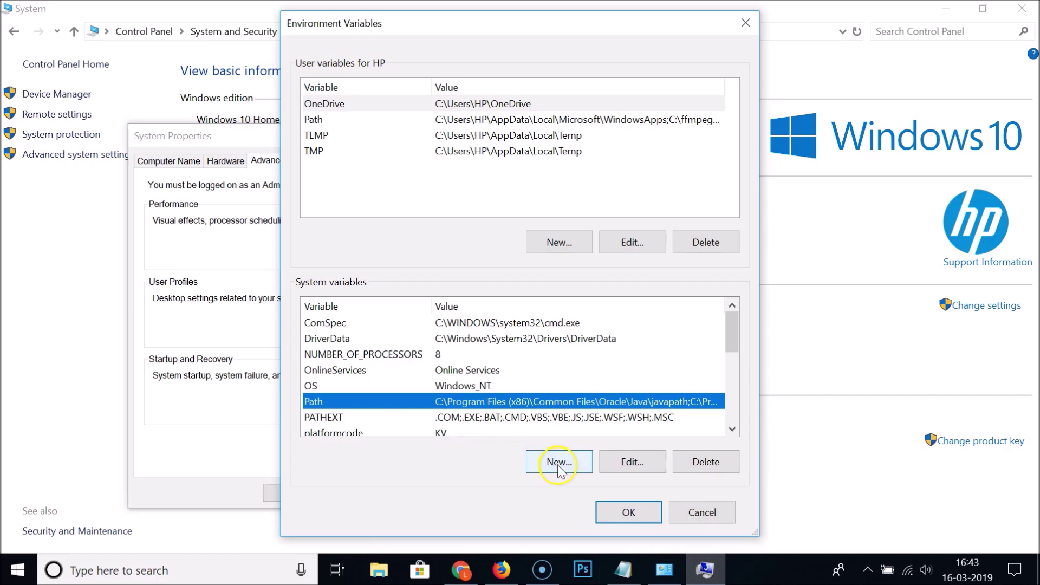
left_click(623, 467)
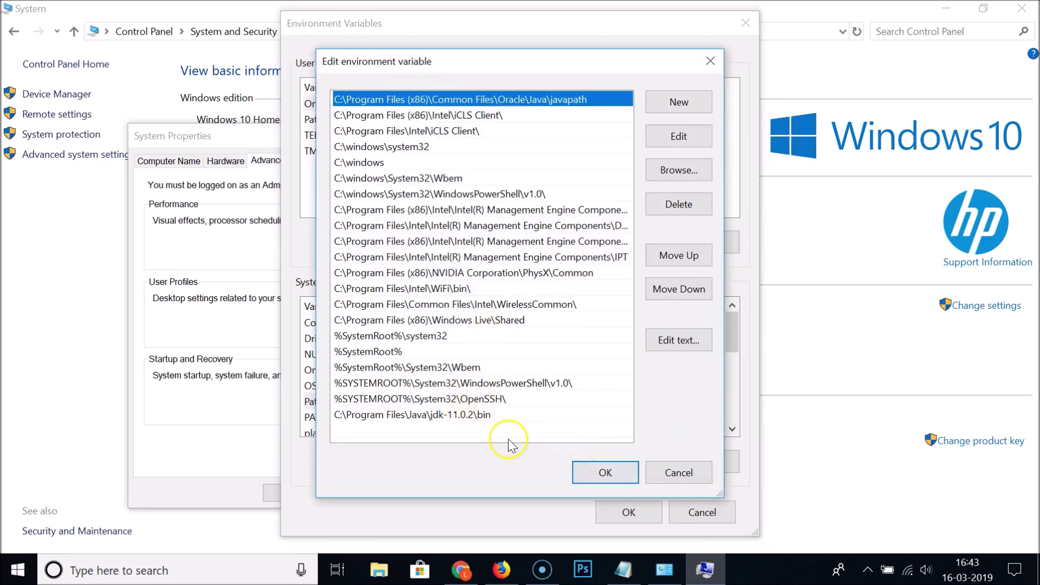
left_click(425, 415)
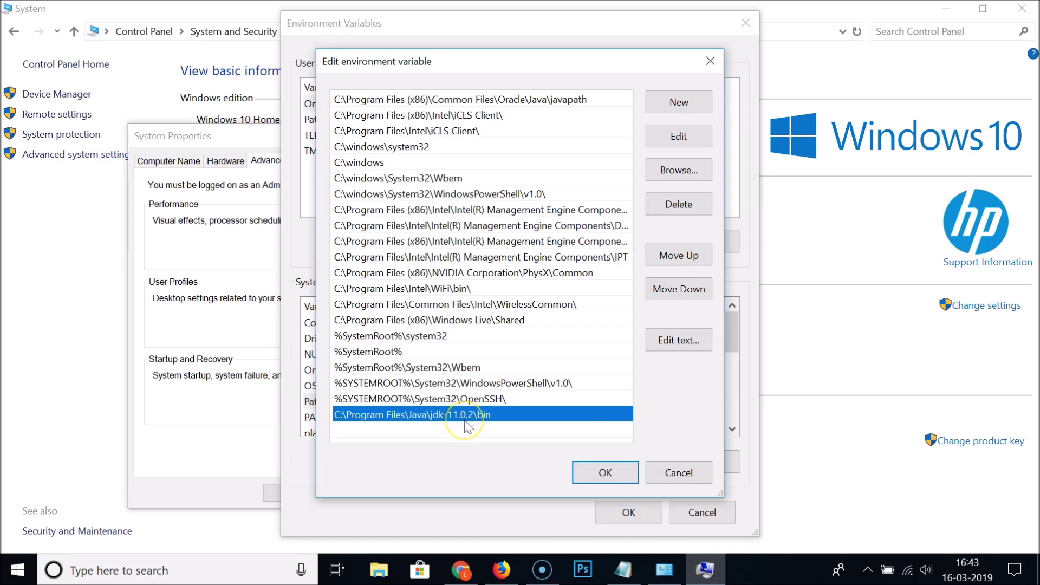
left_click(387, 577)
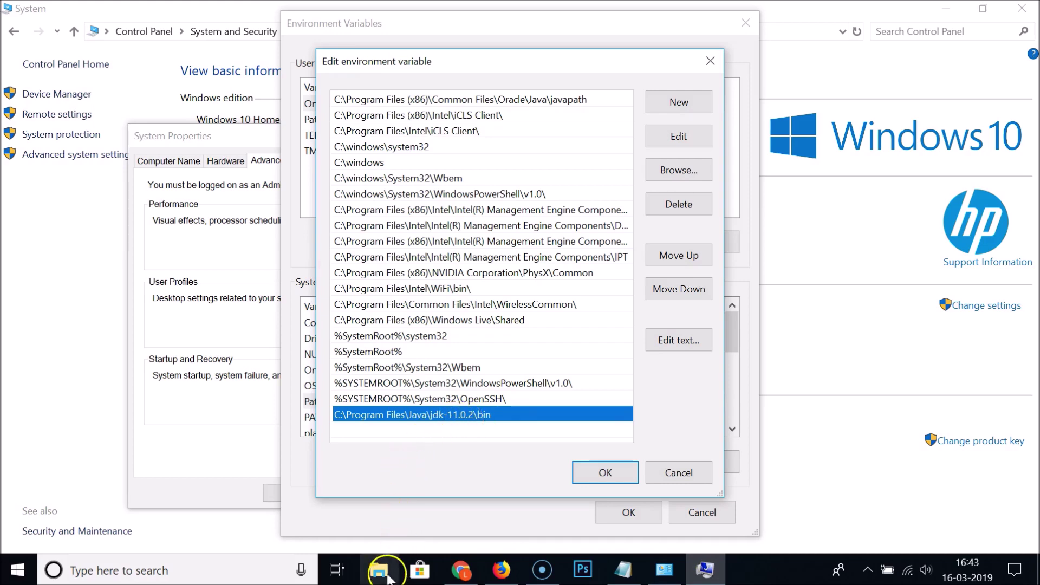
- Navigate to the C:\Program Files\Java\jre1.8.0_201\bin folder
left_click(287, 306)
double_click(287, 306)
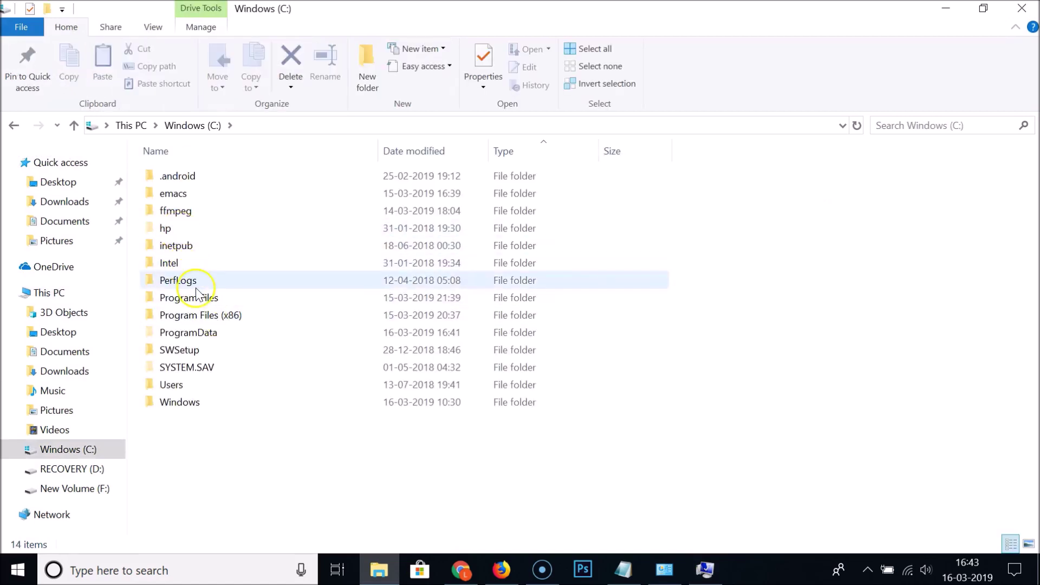
double_click(204, 301)
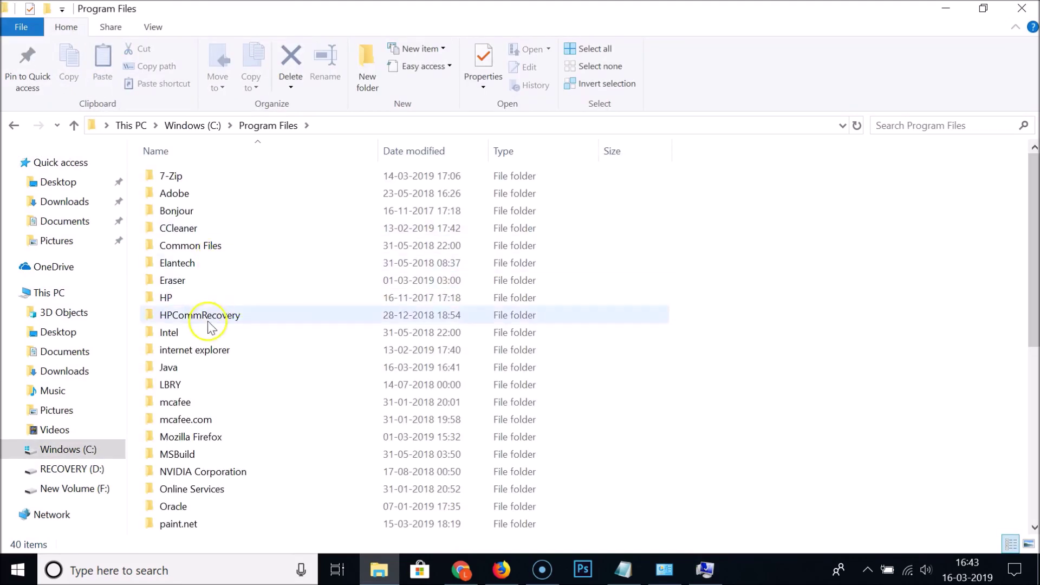
double_click(168, 368)
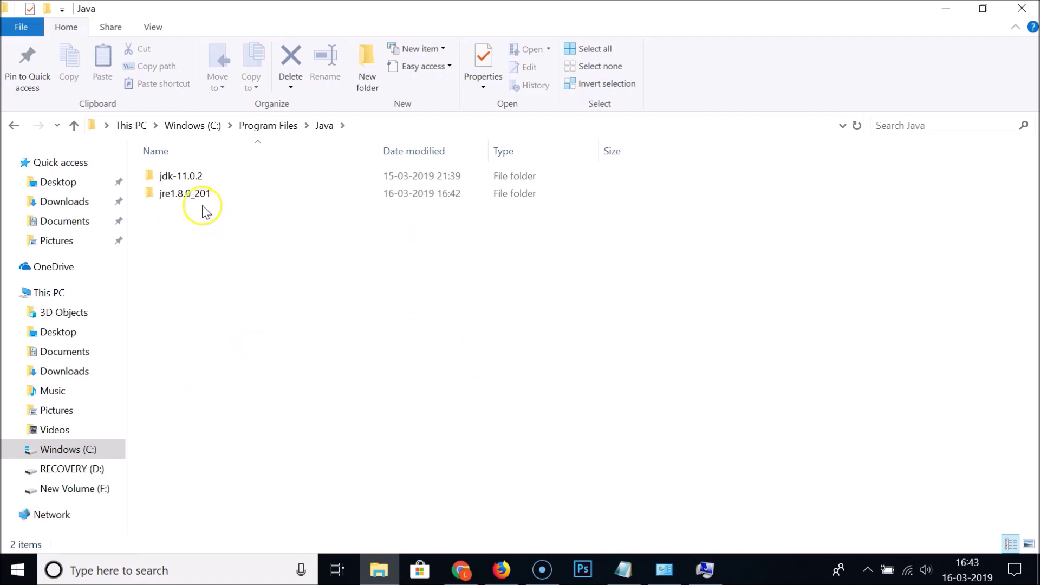
left_click(200, 200)
double_click(201, 201)
double_click(189, 176)
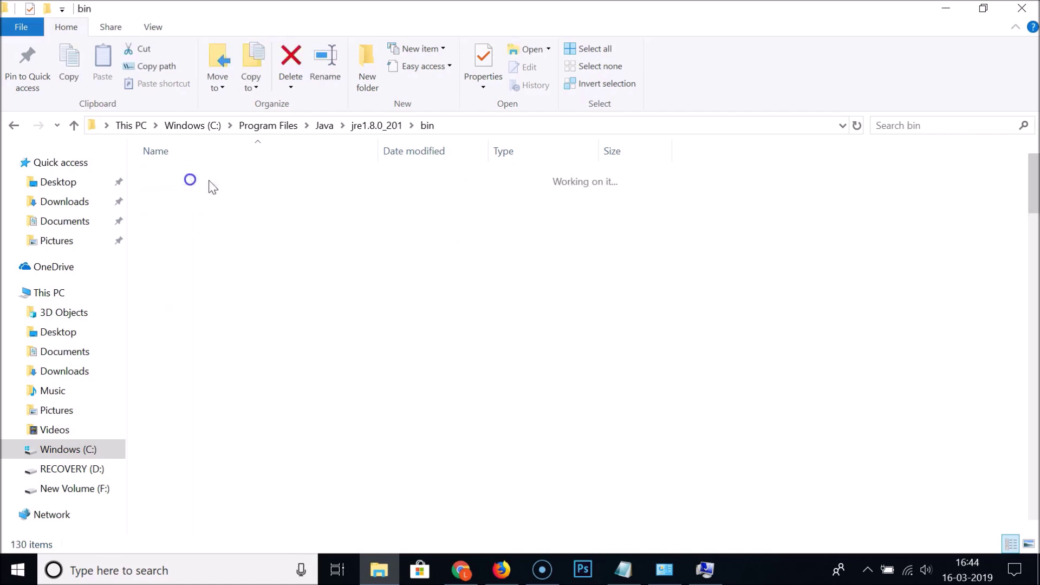
- Copy the bin folder's full path from the address bar and close File Explorer
left_click(455, 126)
right_click(239, 125)
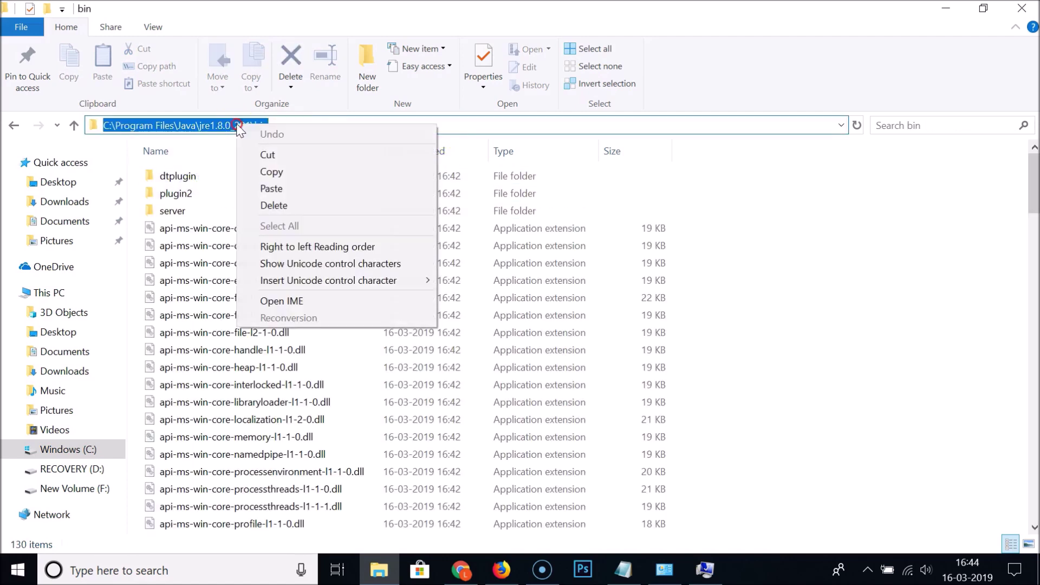
left_click(275, 171)
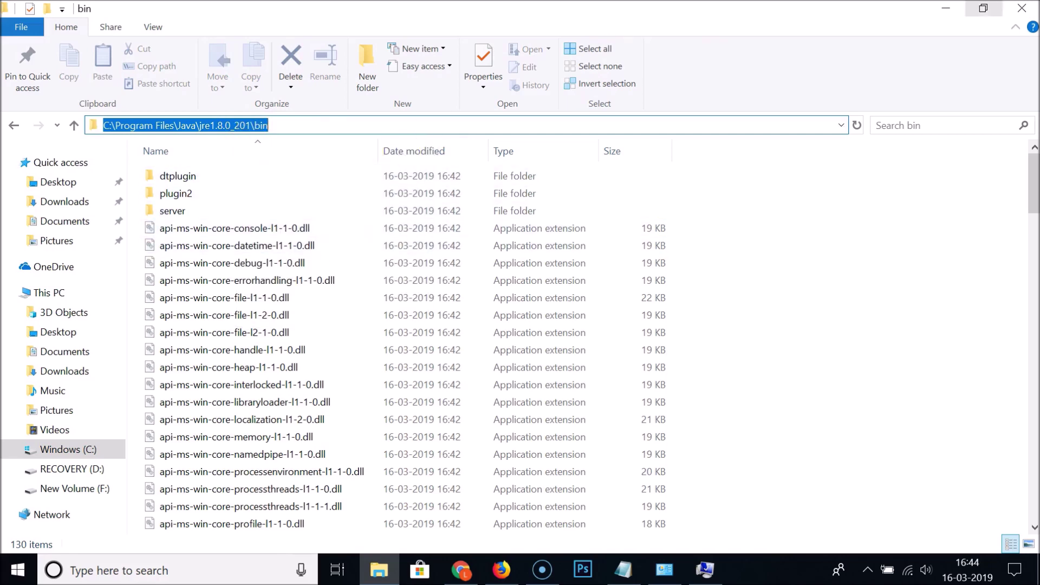
left_click(1021, 8)
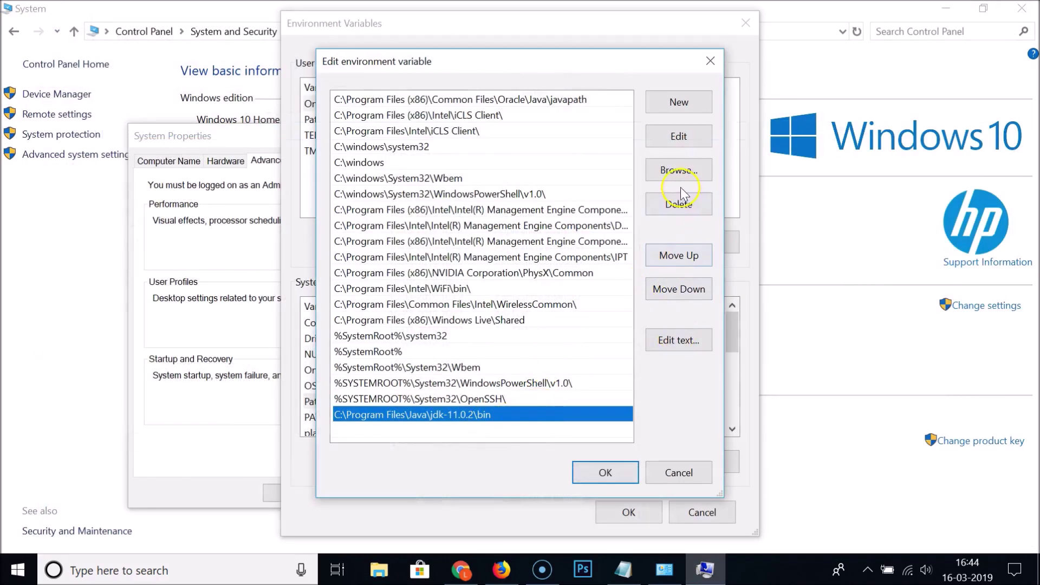
- Add a new Path entry containing the pasted C:\Program Files\Java\jre1.8.0_201\bin path
left_click(679, 102)
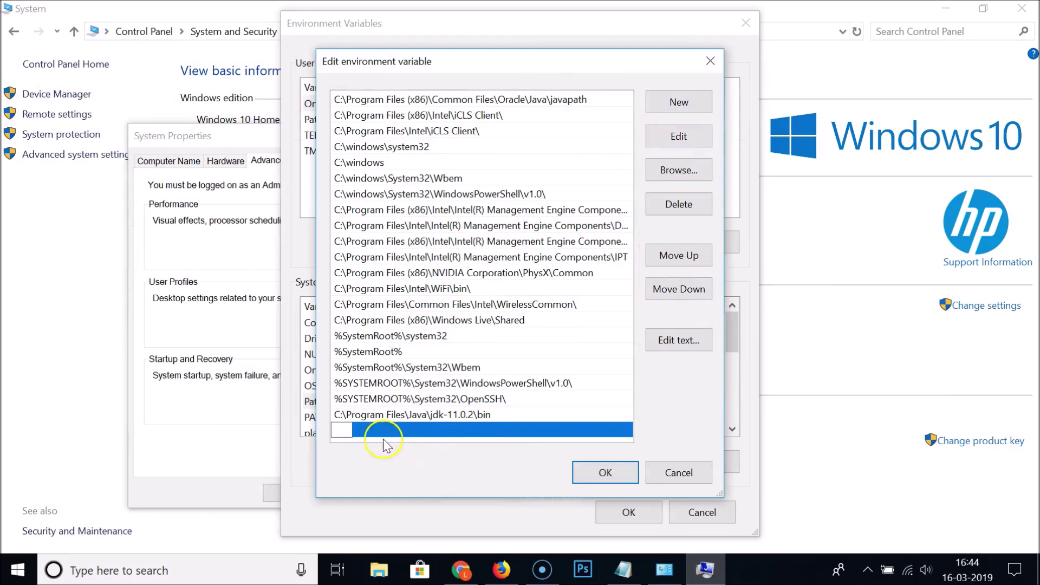
right_click(339, 429)
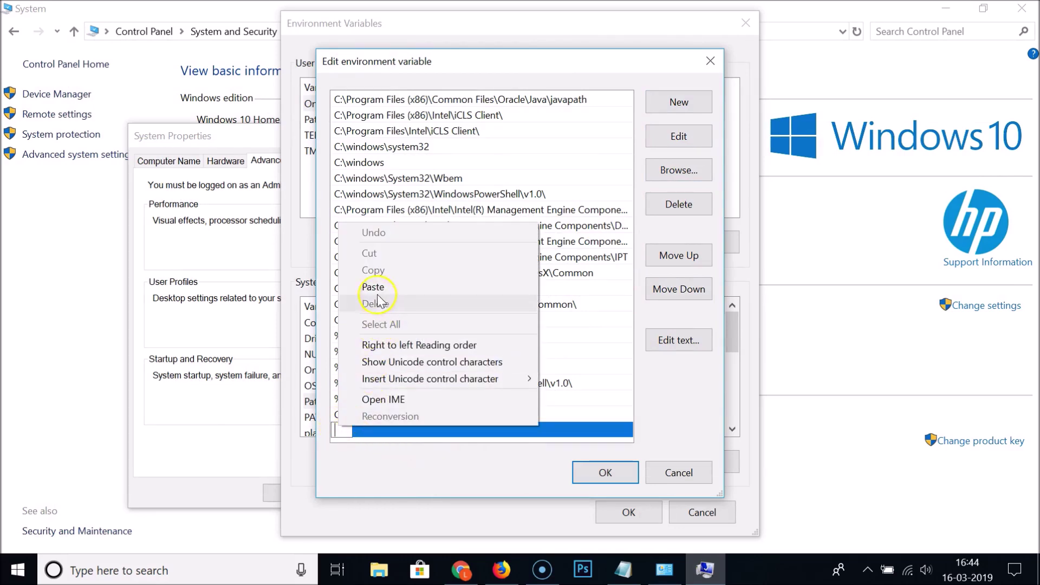
left_click(371, 294)
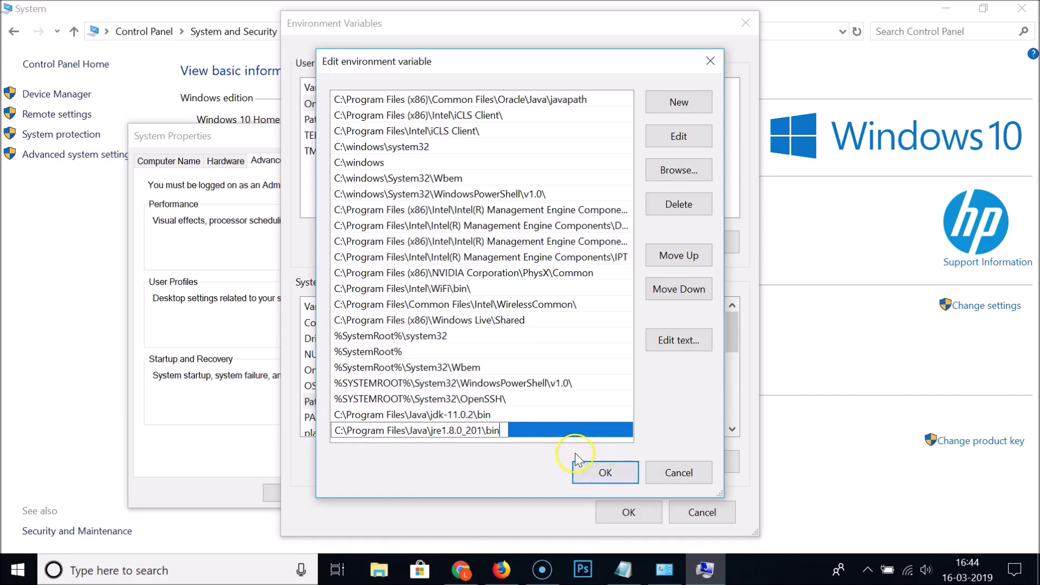
- Confirm the Path change through all three dialogs and close the System window
left_click(605, 473)
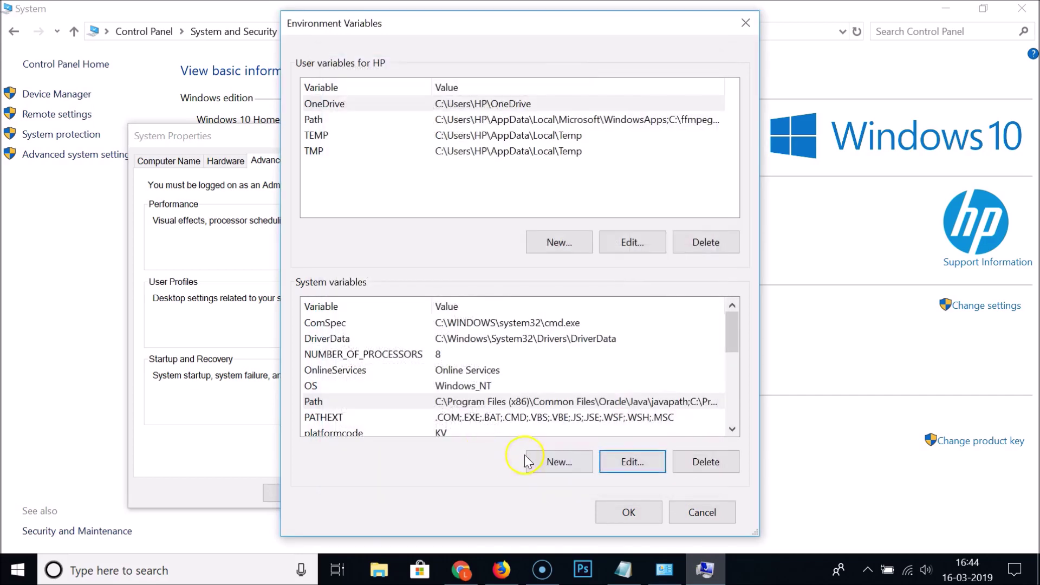
left_click(620, 515)
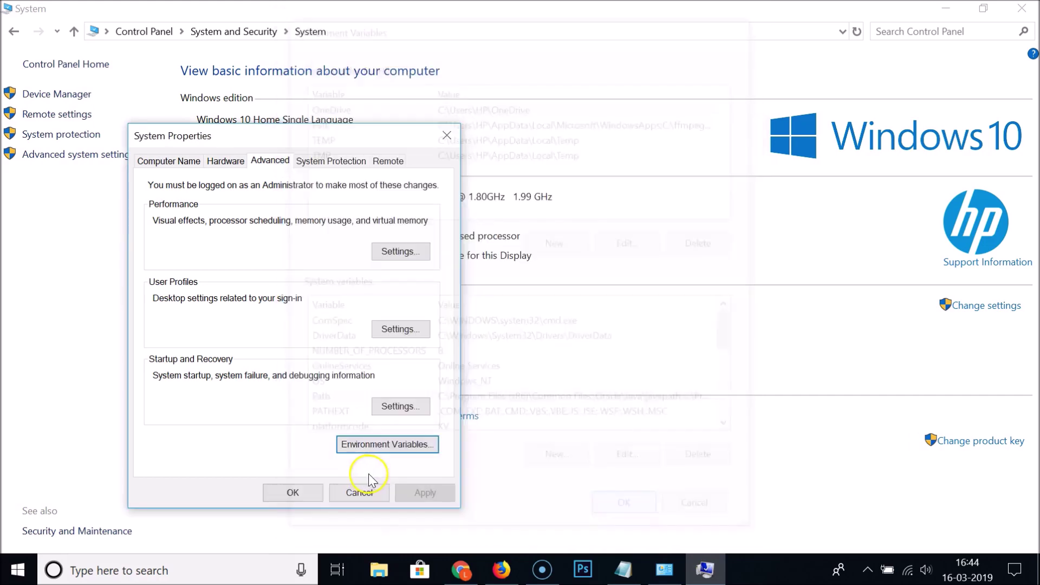
left_click(288, 494)
left_click(1021, 8)
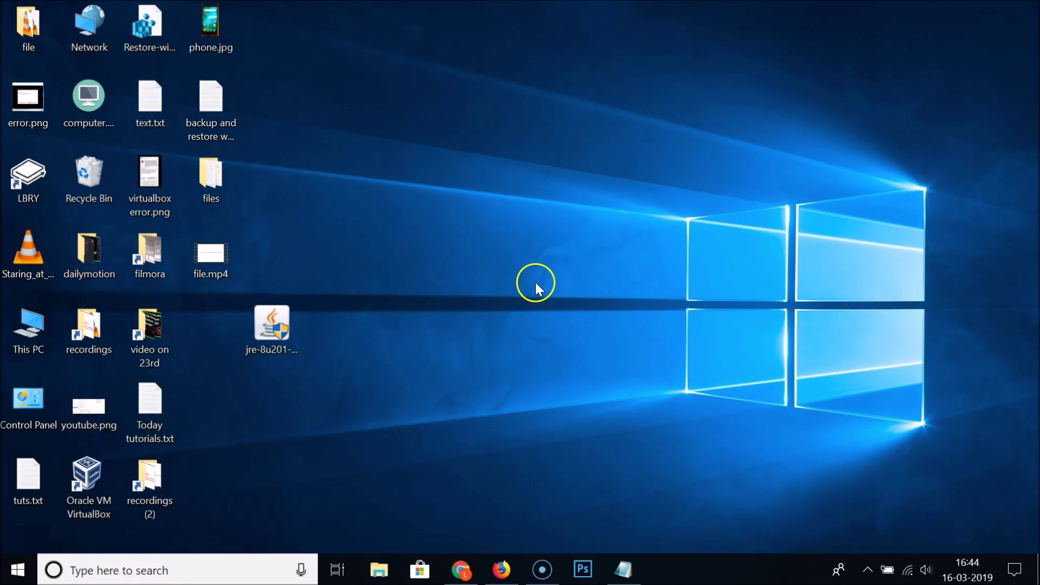
- Restore the Notepad window with the Java JRE installation notes from the taskbar
left_click(623, 570)
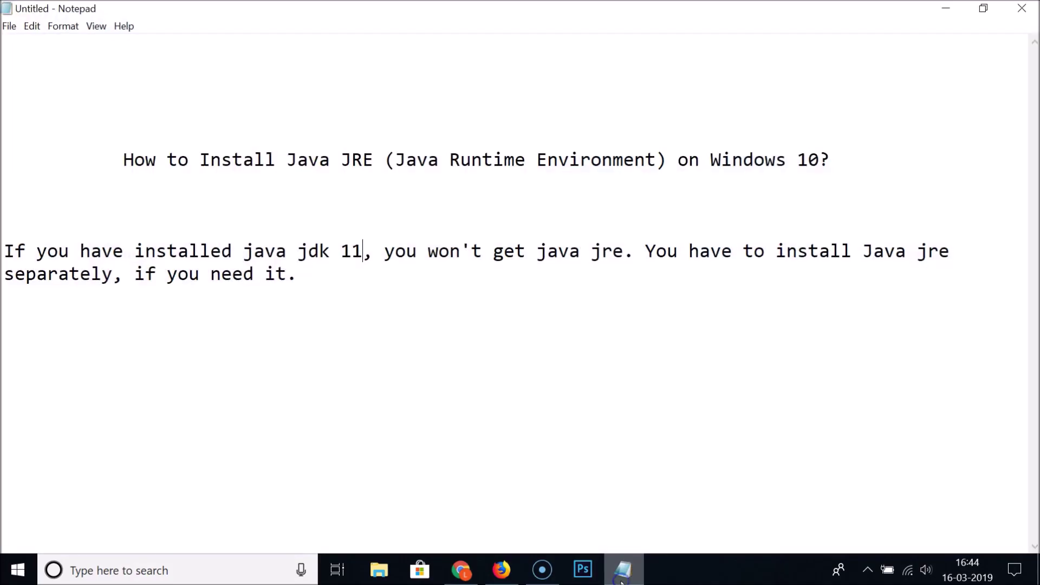